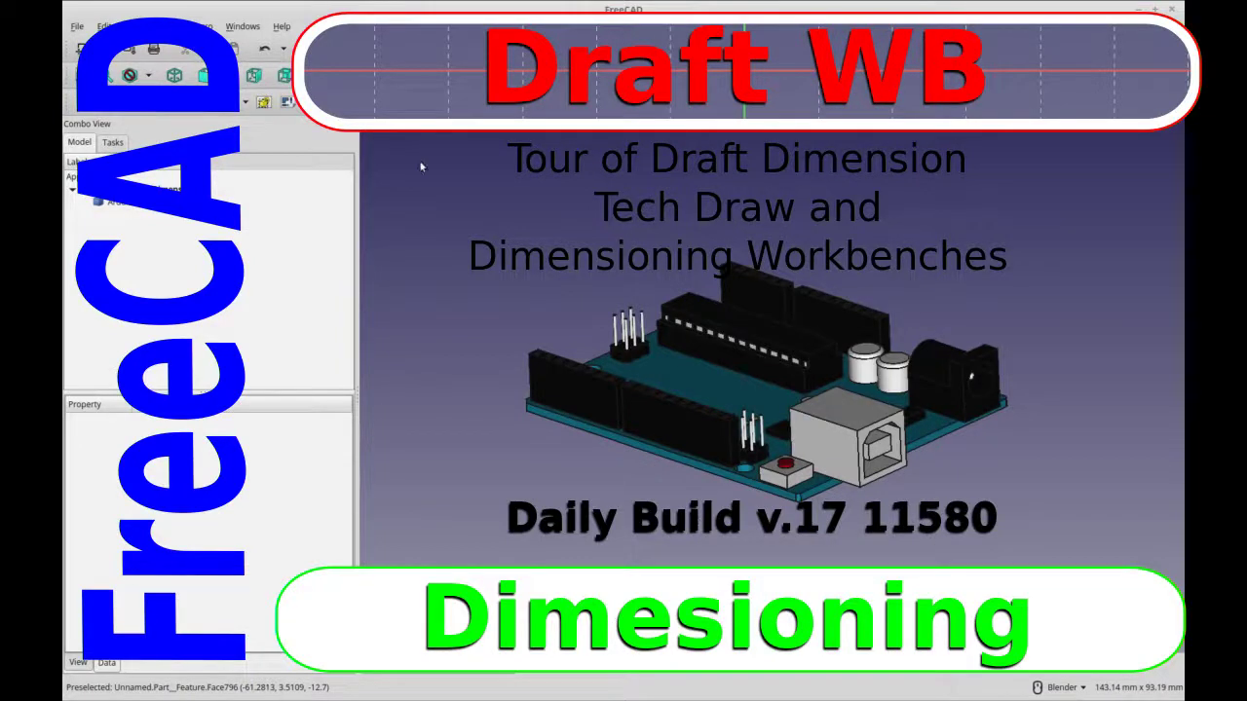
Step: Switch to the Draft workbench and orbit around the Arduino board
click(443, 75)
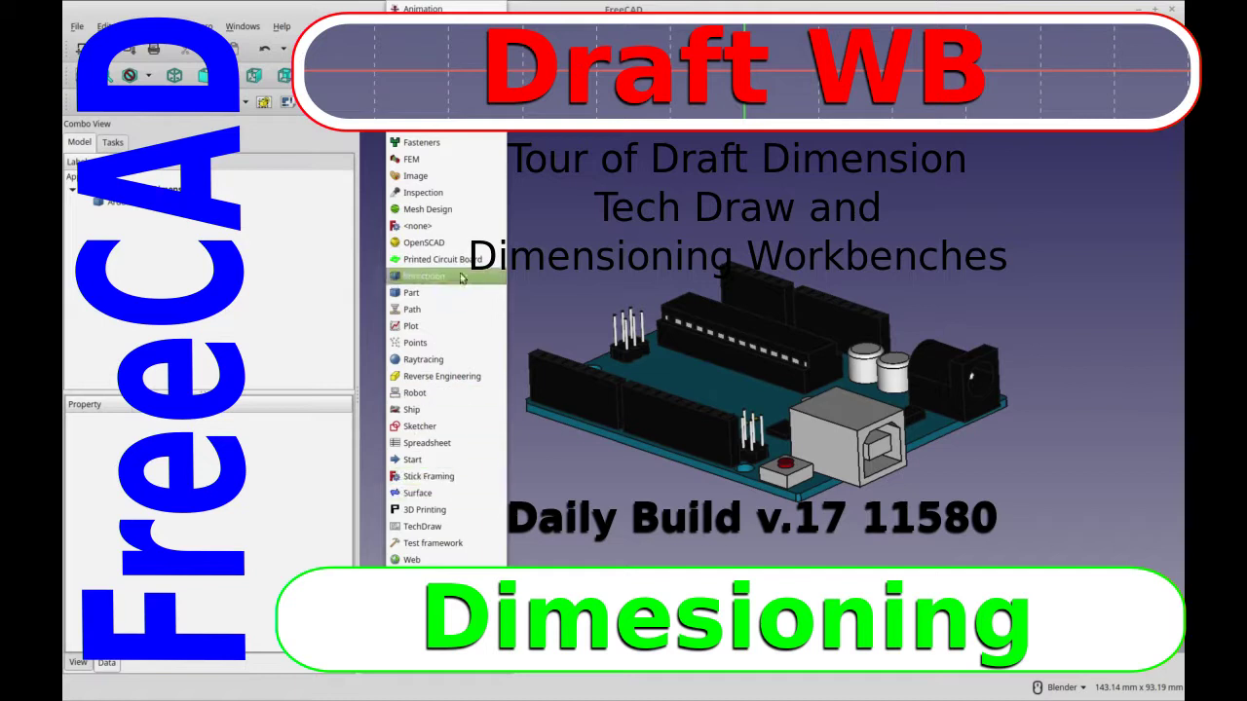
click(419, 75)
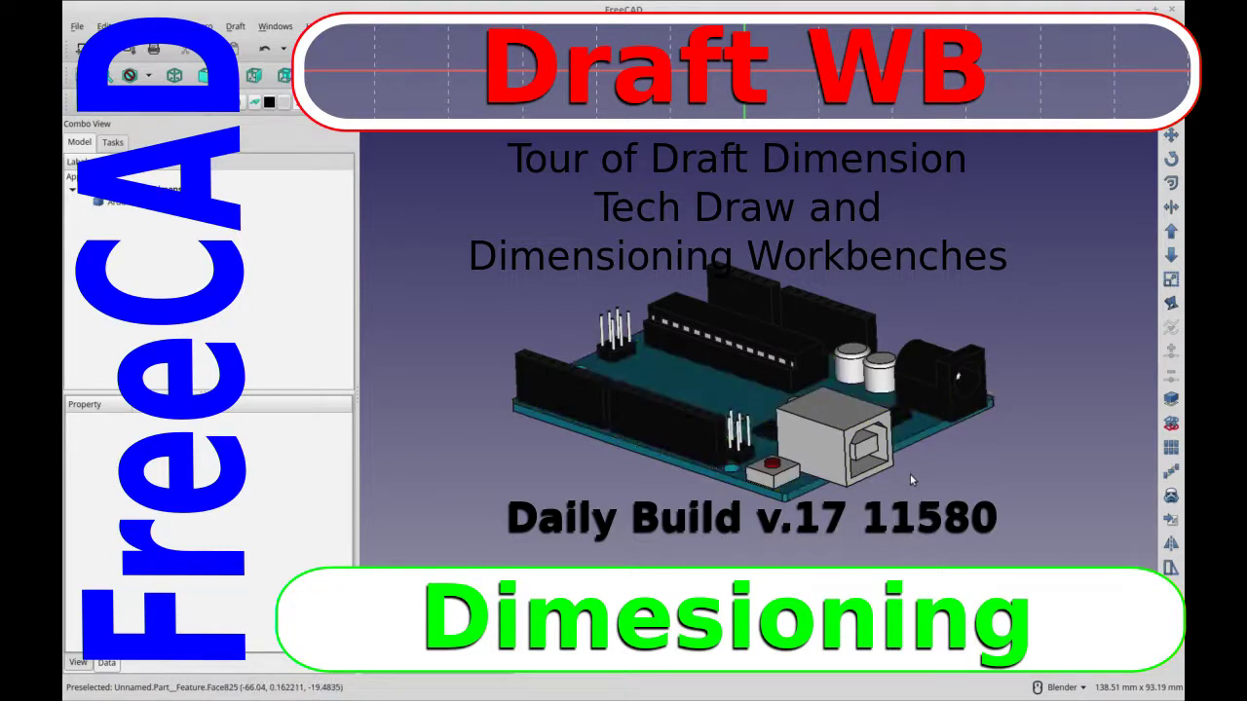
middle_drag(928, 500, 866, 514)
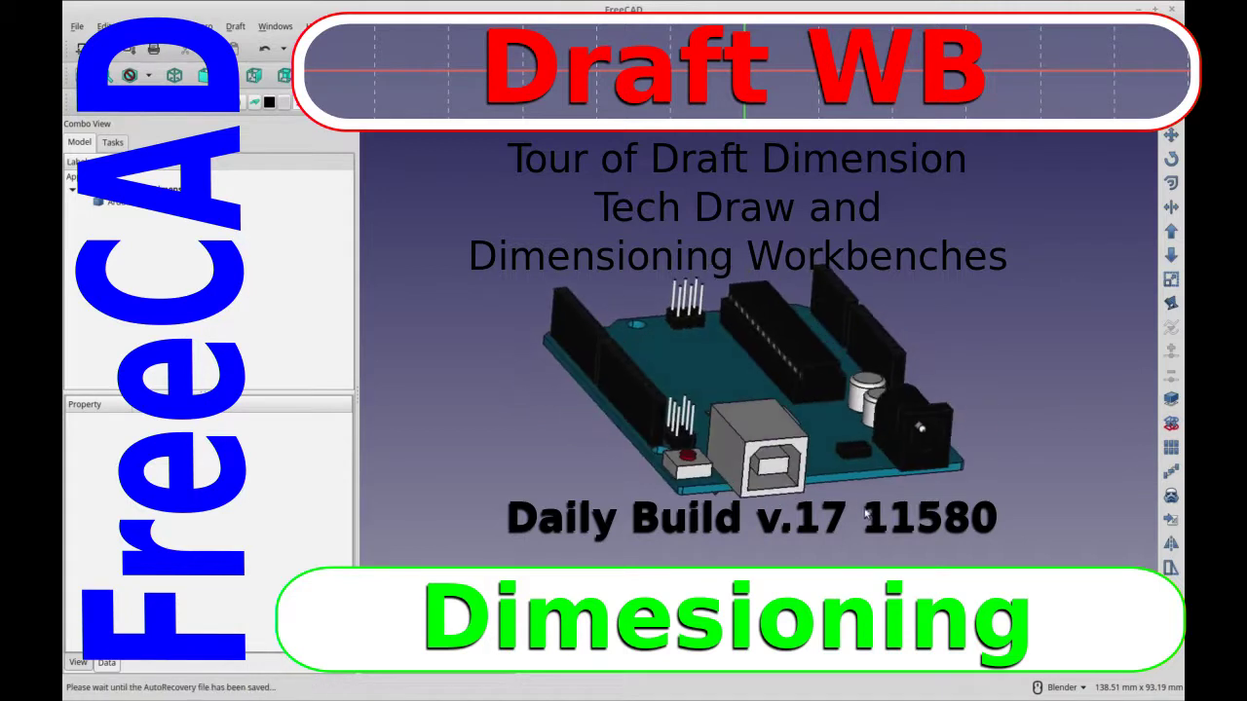
middle_drag(626, 544, 685, 549)
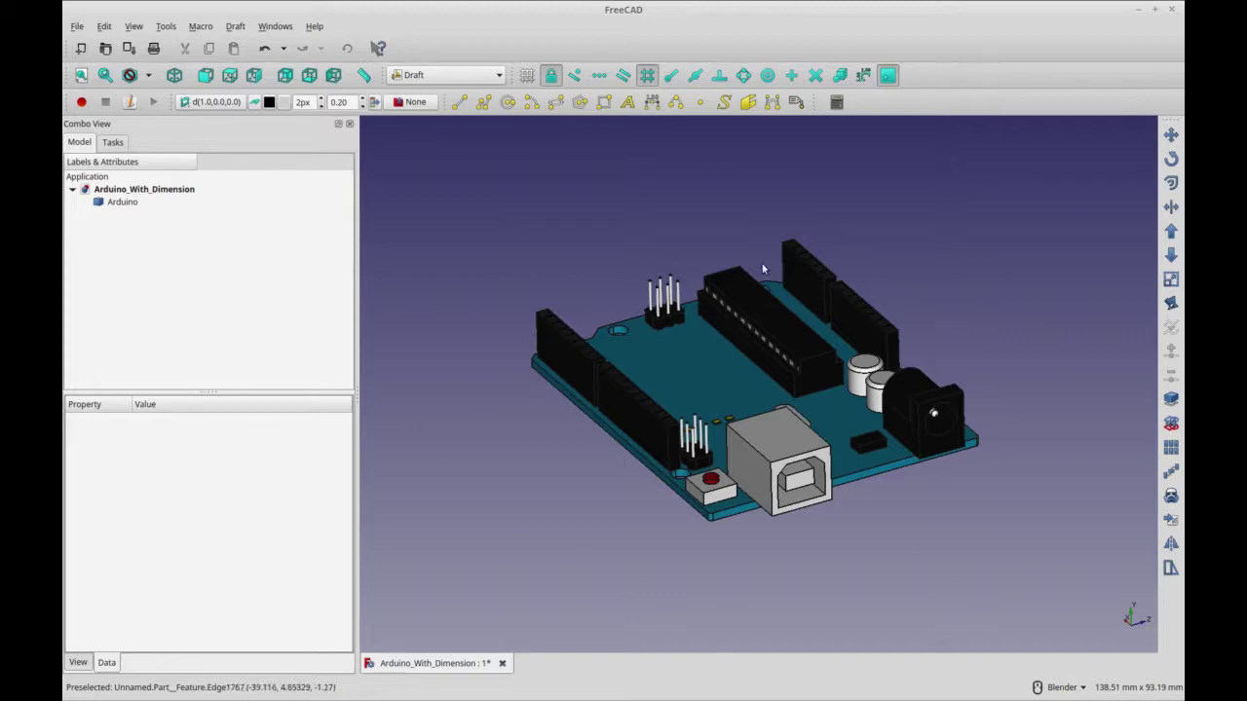
Step: Return to the axonometric view and select the Arduino object in the model tree
click(174, 77)
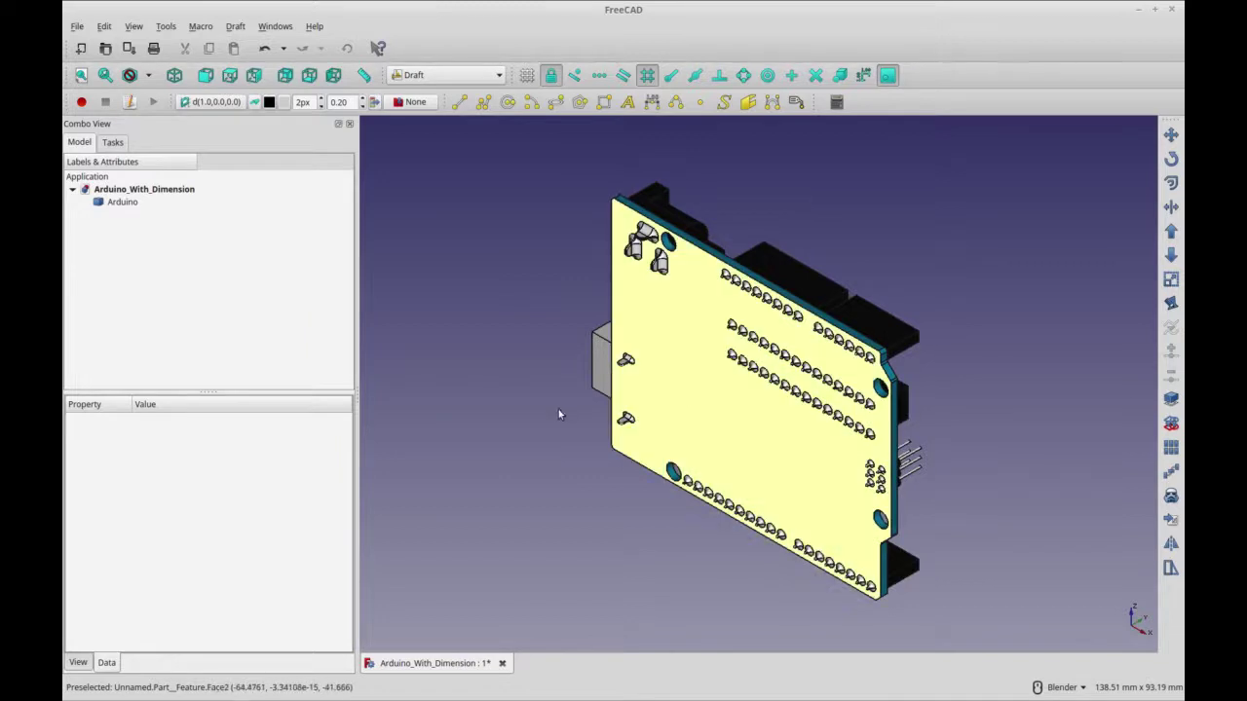
click(118, 207)
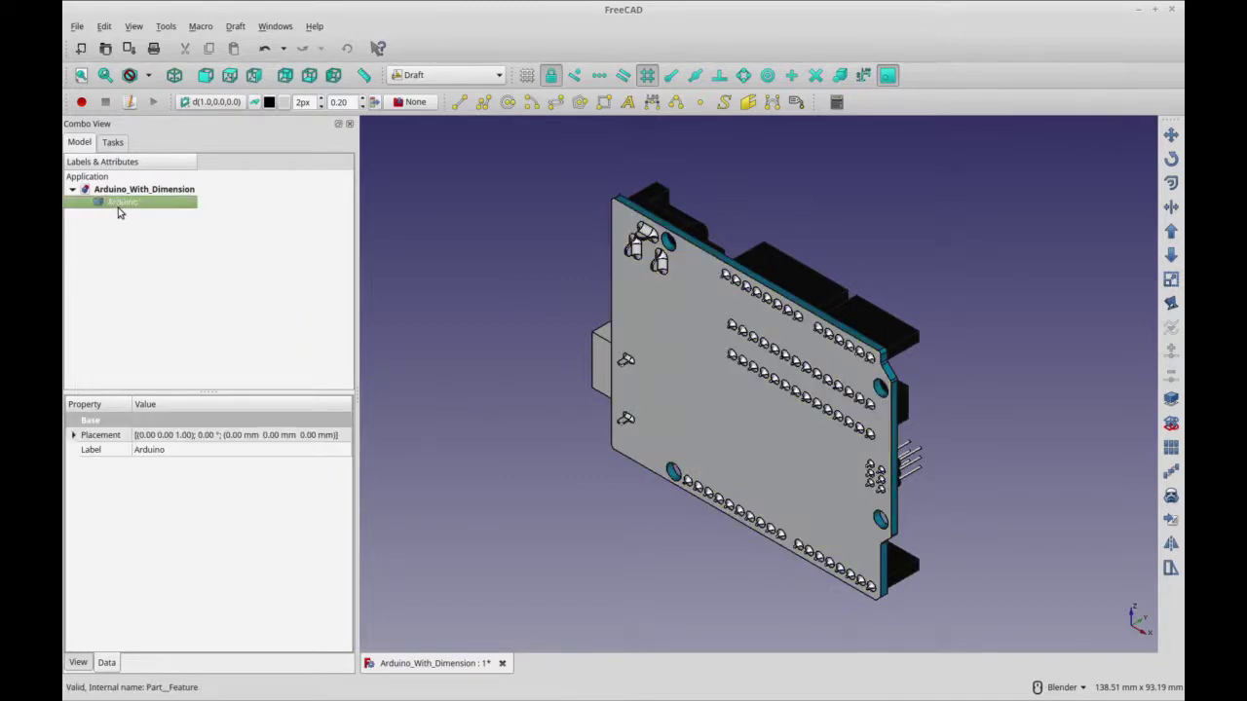
Step: Transform the Arduino object, rotating it about two axes to -165° so it sits upright
right_click(123, 204)
click(136, 211)
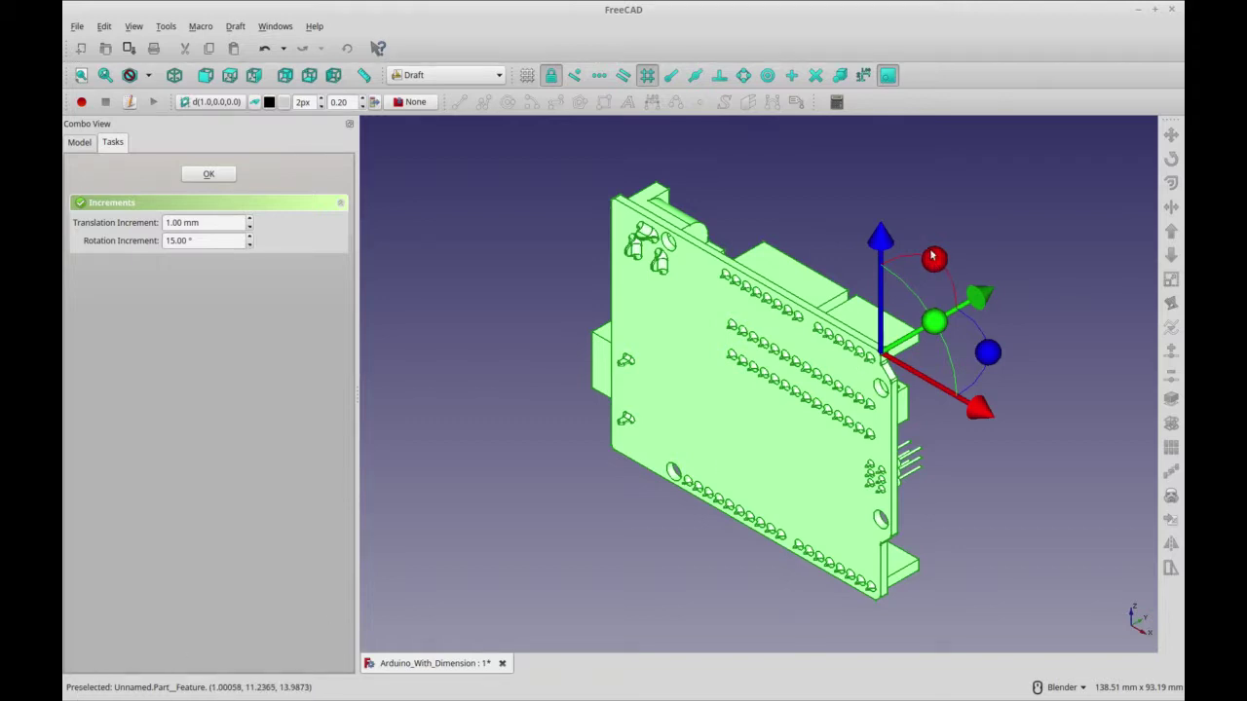
drag(932, 256, 836, 341)
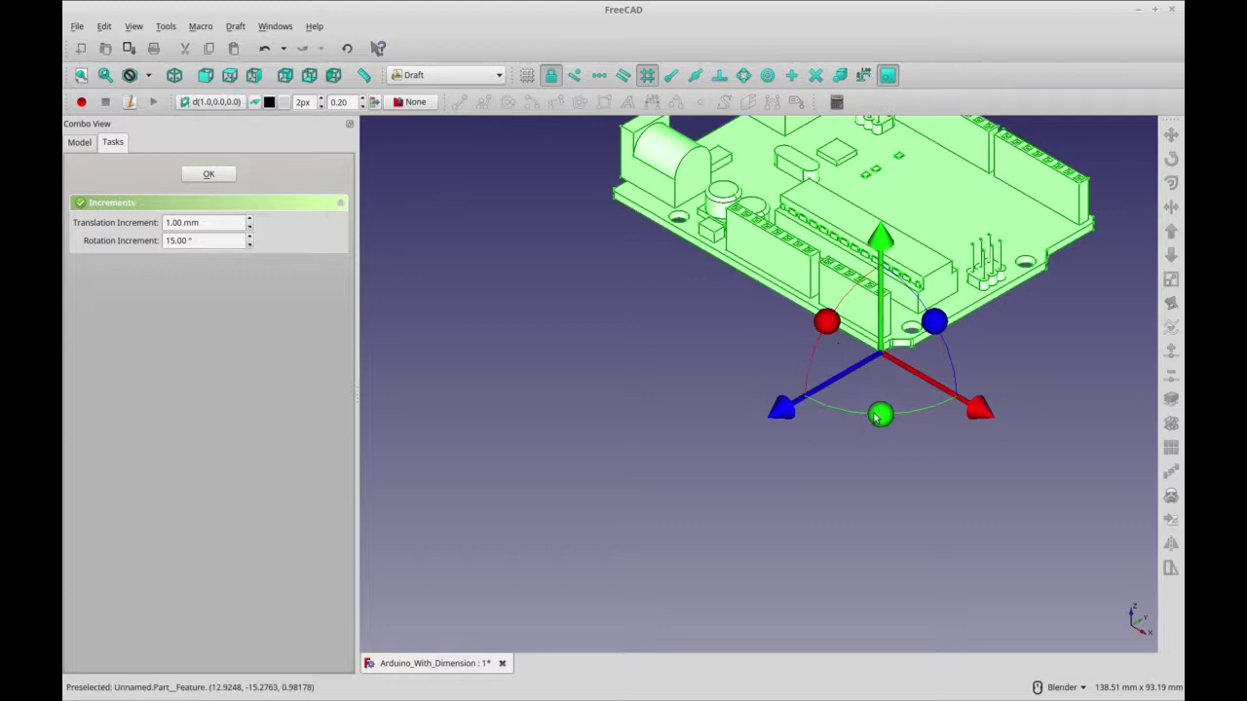
drag(870, 419, 891, 250)
click(692, 345)
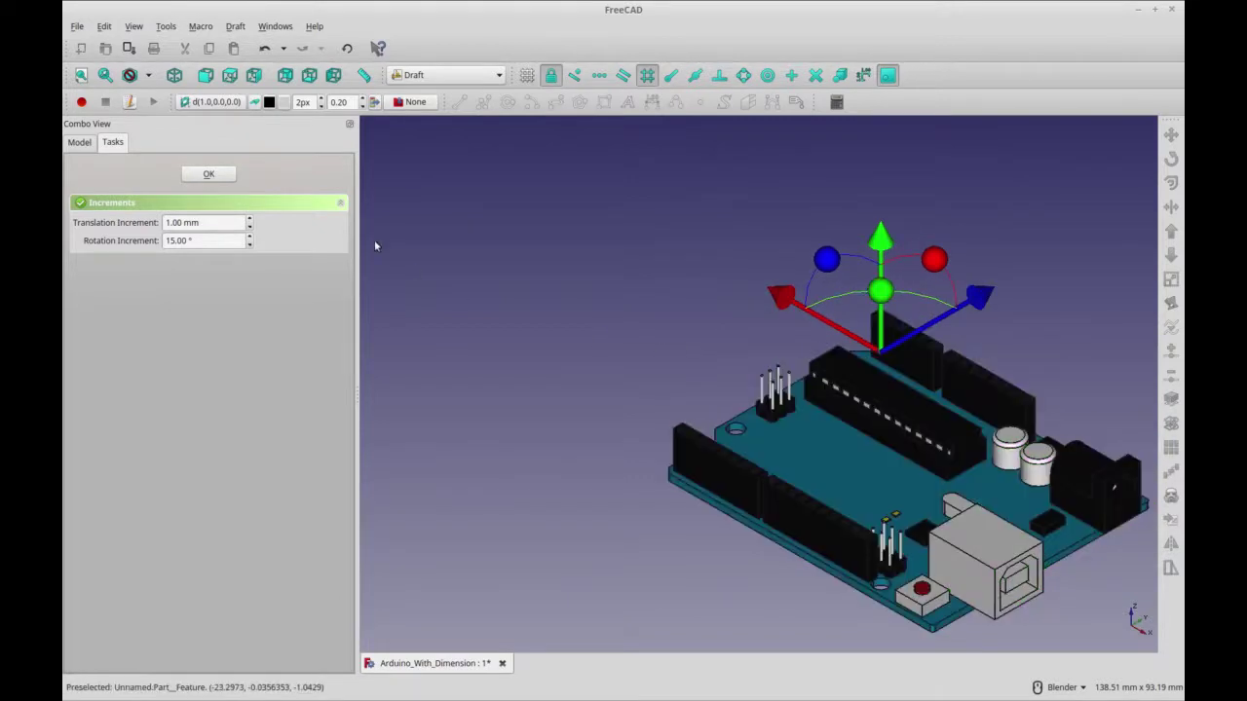
Step: Apply the rotation and return the board to the standard isometric view
click(211, 175)
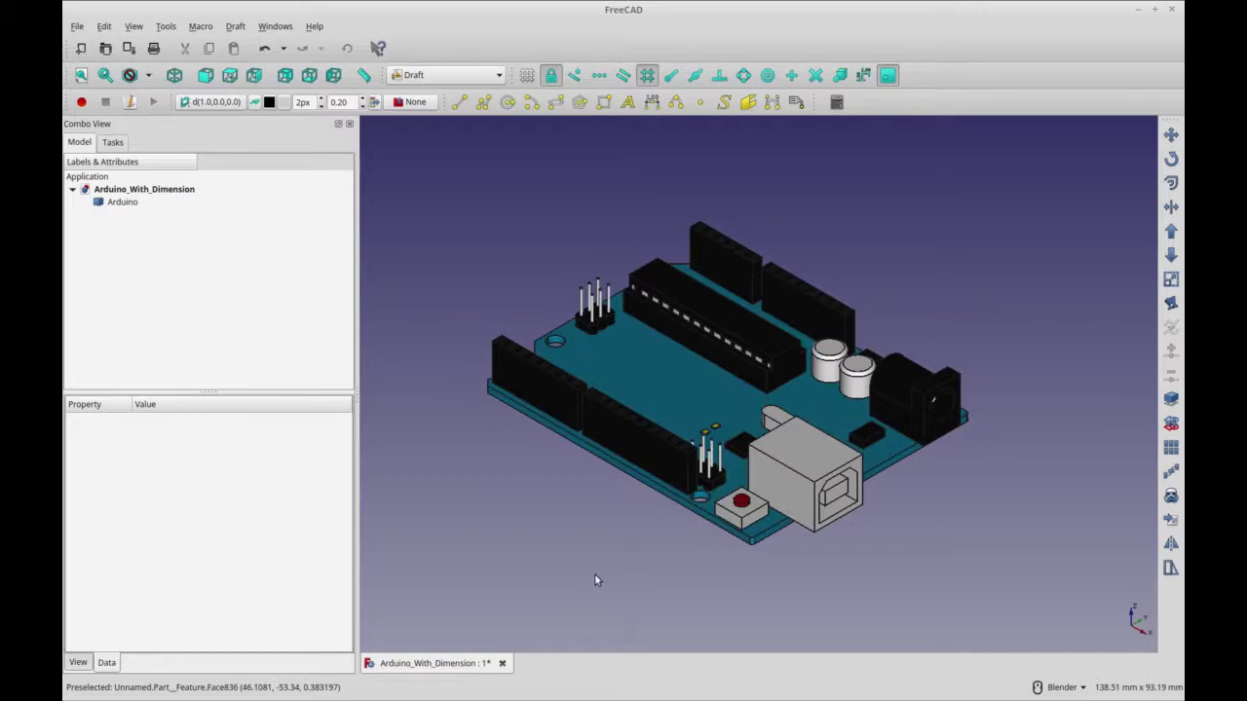
middle_drag(591, 532, 484, 362)
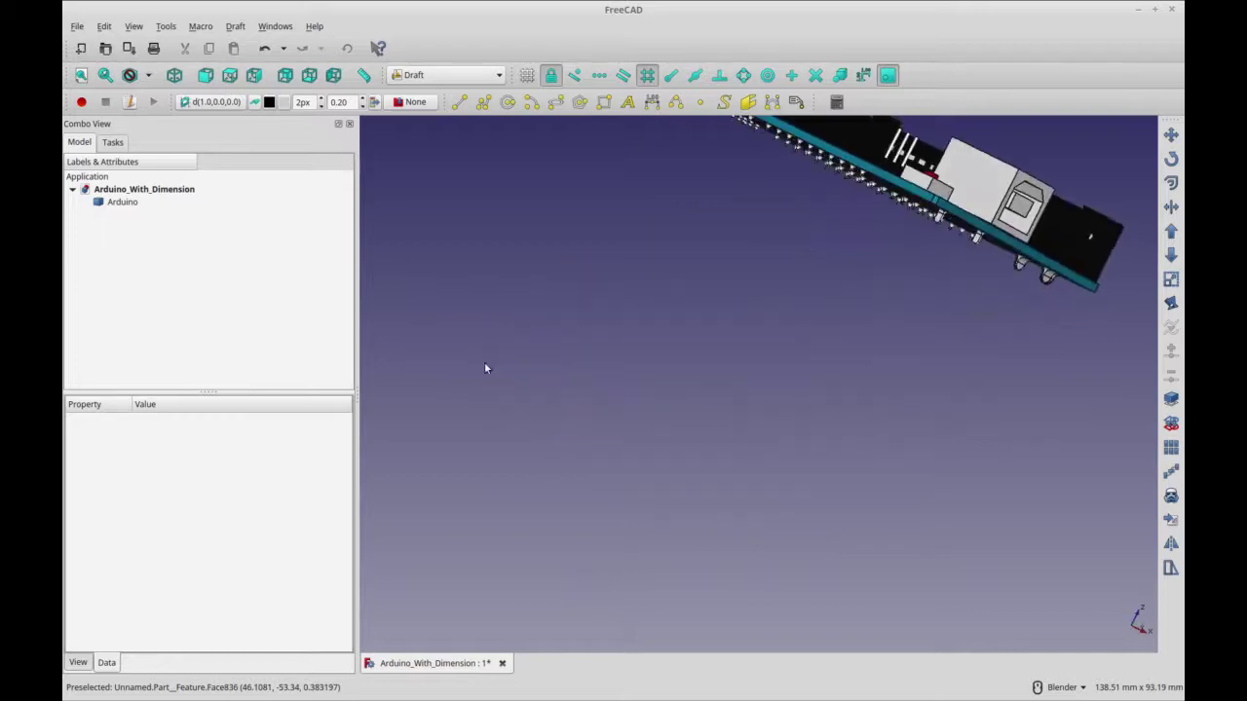
click(174, 75)
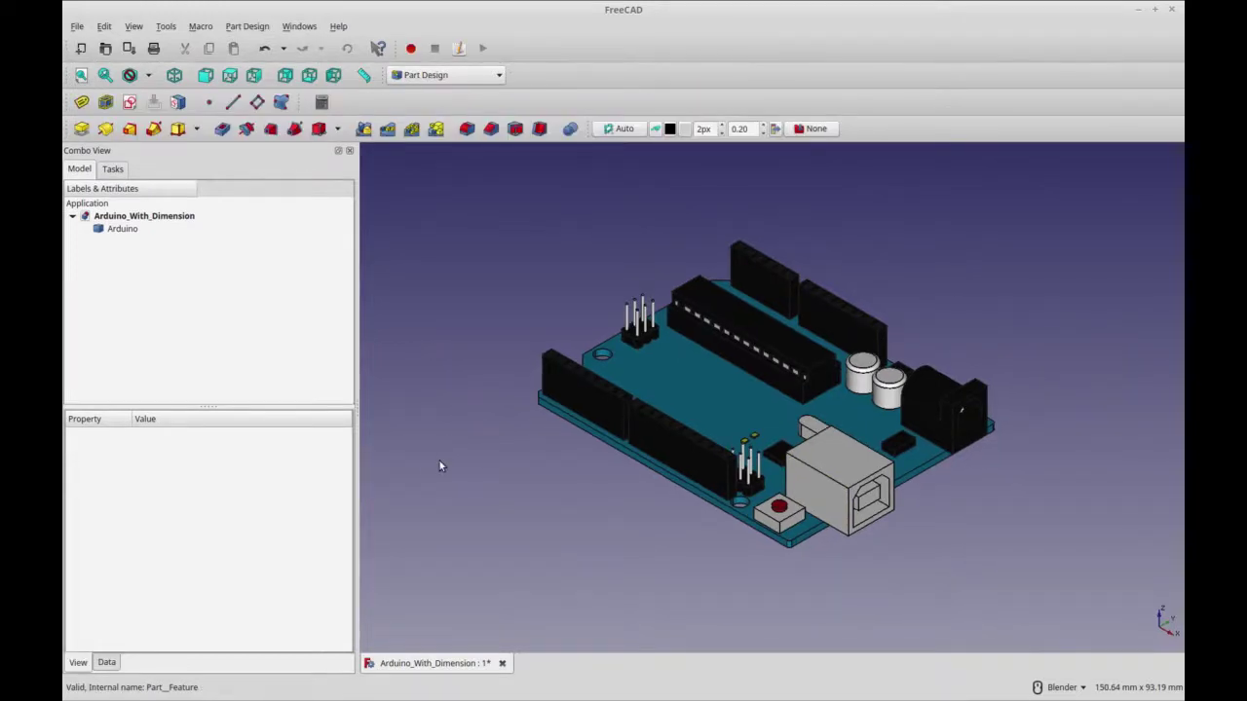
Step: Switch back to the Draft workbench and hide the working-plane grid
click(448, 78)
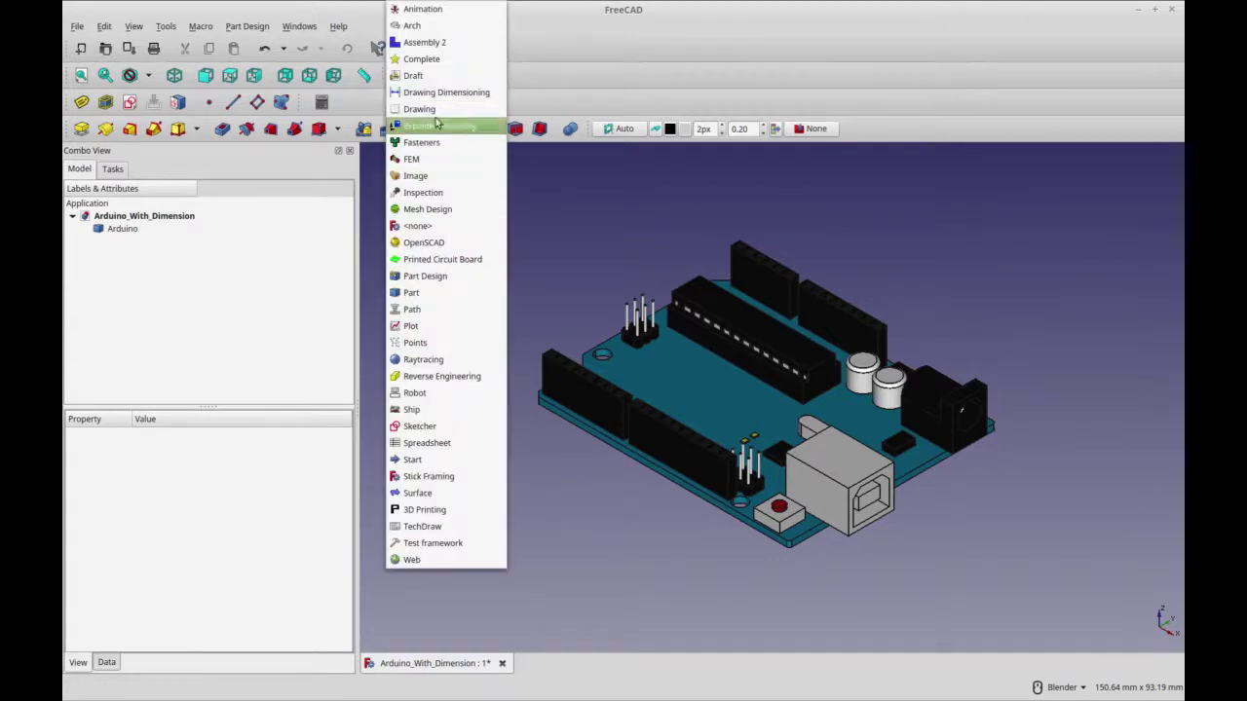
click(434, 78)
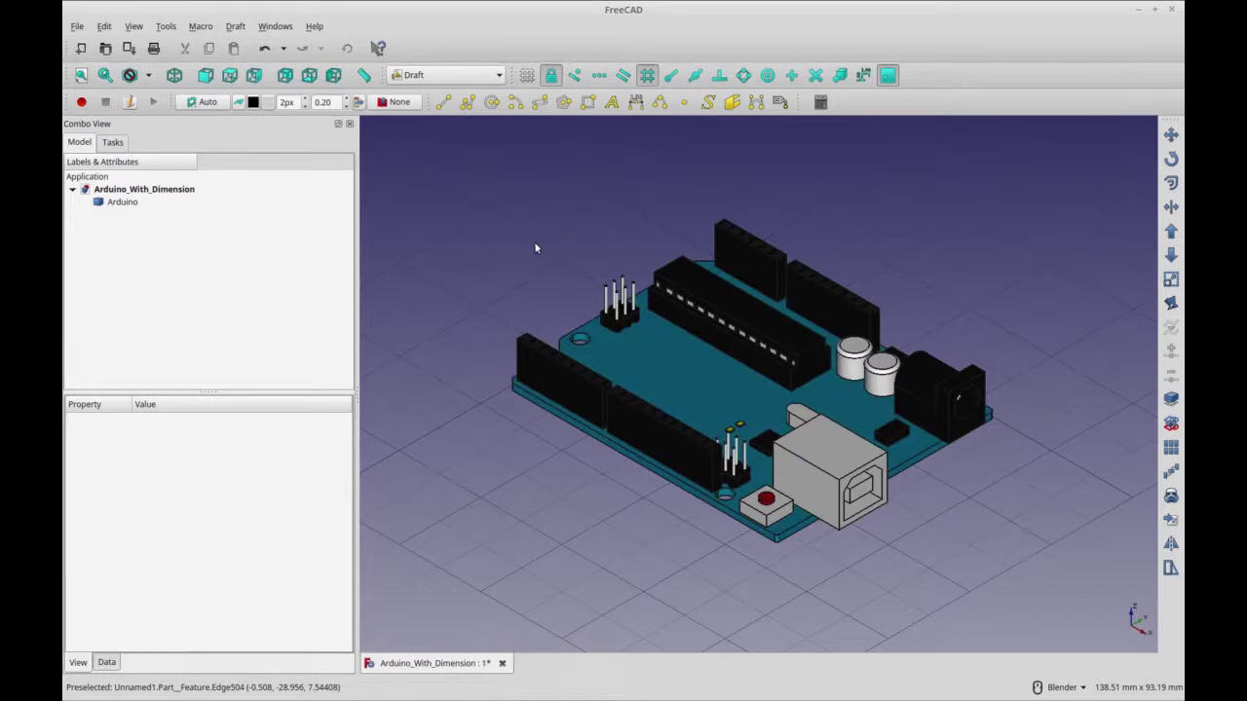
click(527, 76)
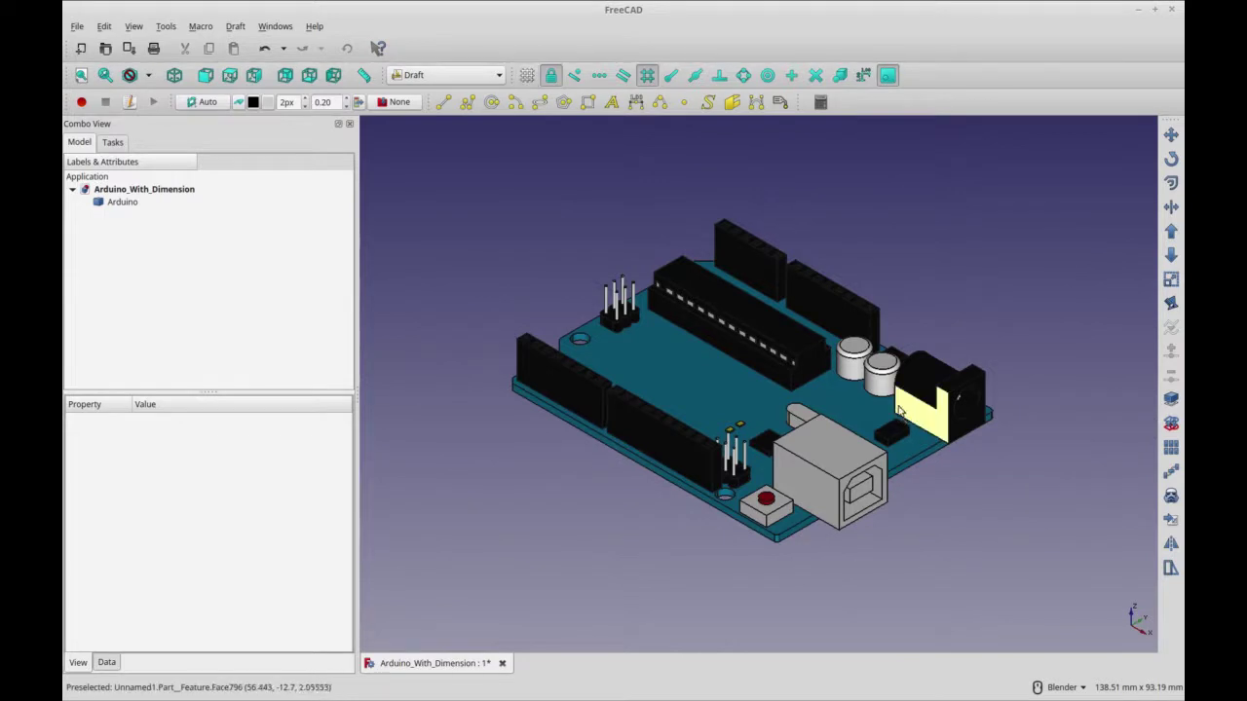
Step: Show the grid again and align the working plane to the DC jack's front face
click(526, 76)
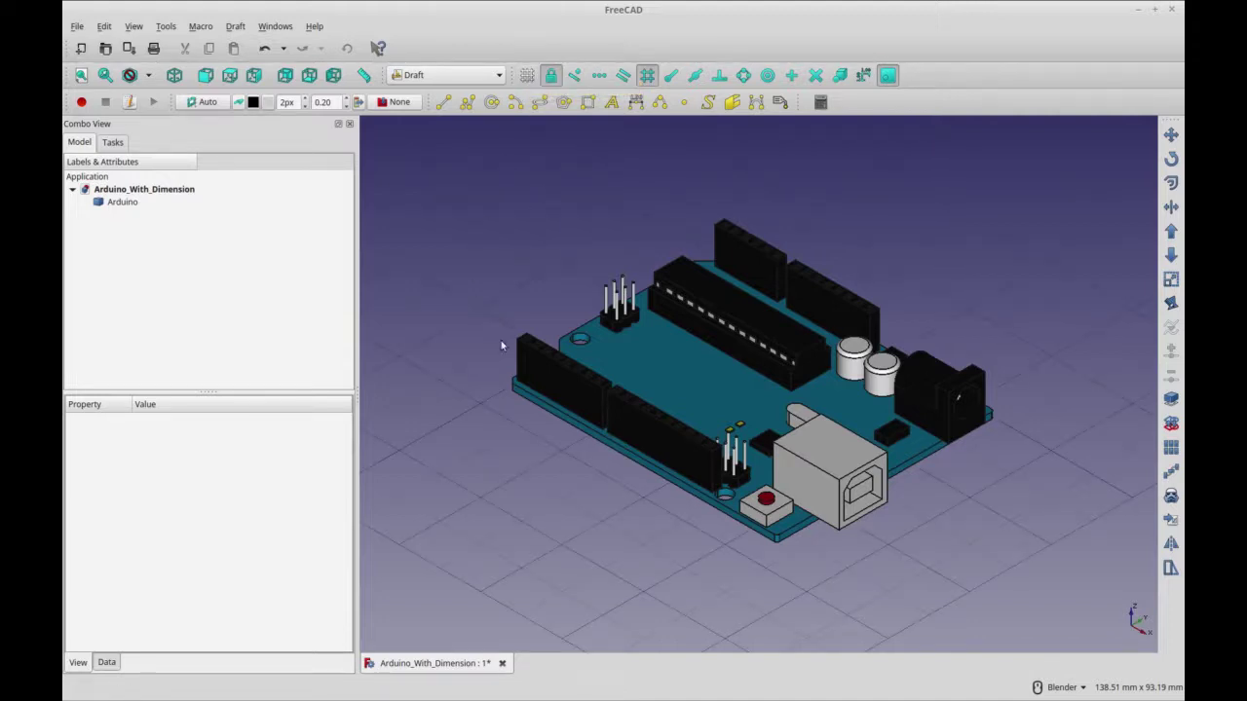
click(963, 433)
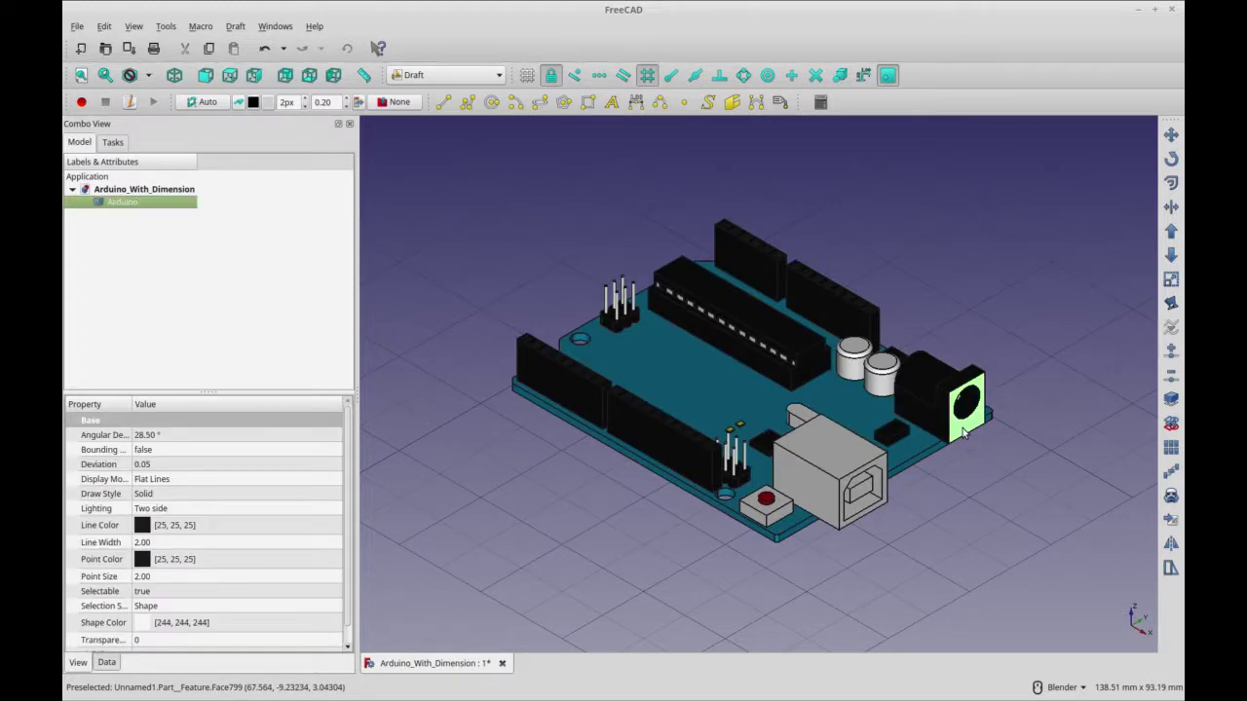
click(207, 102)
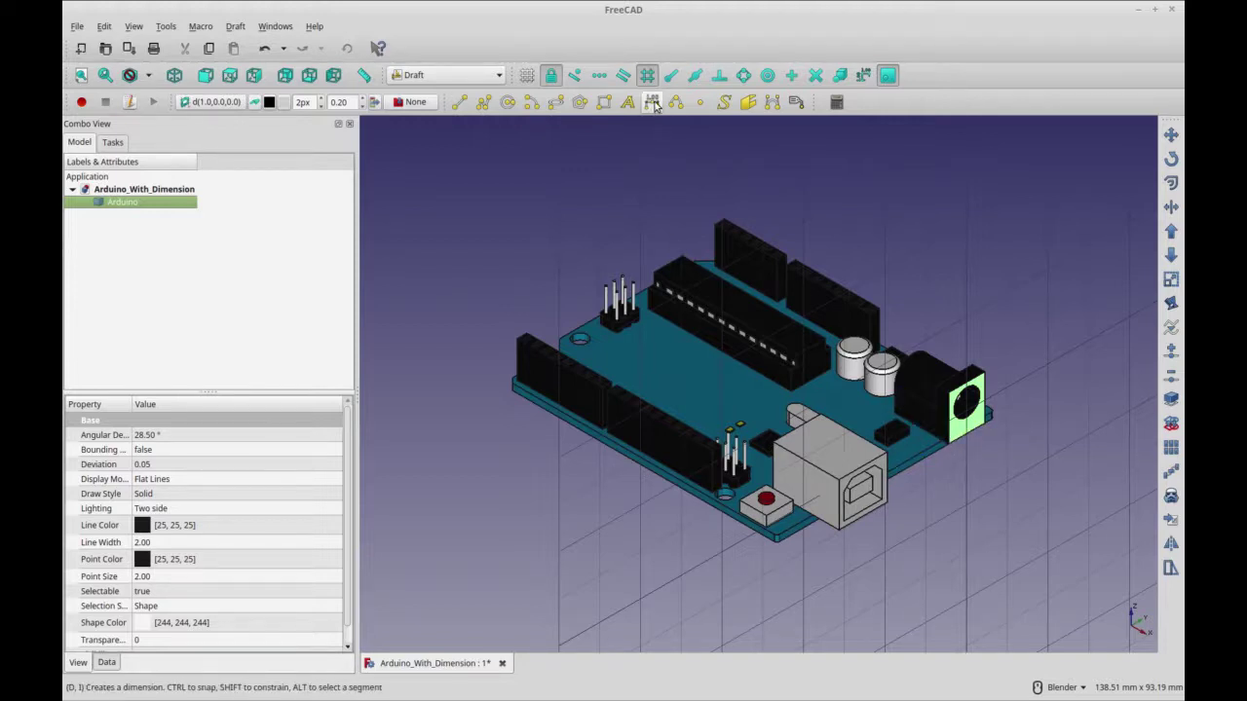
Step: Enable endpoint, midpoint, perpendicular, extension and one more snap mode, then start a Draft dimension
click(671, 75)
click(695, 75)
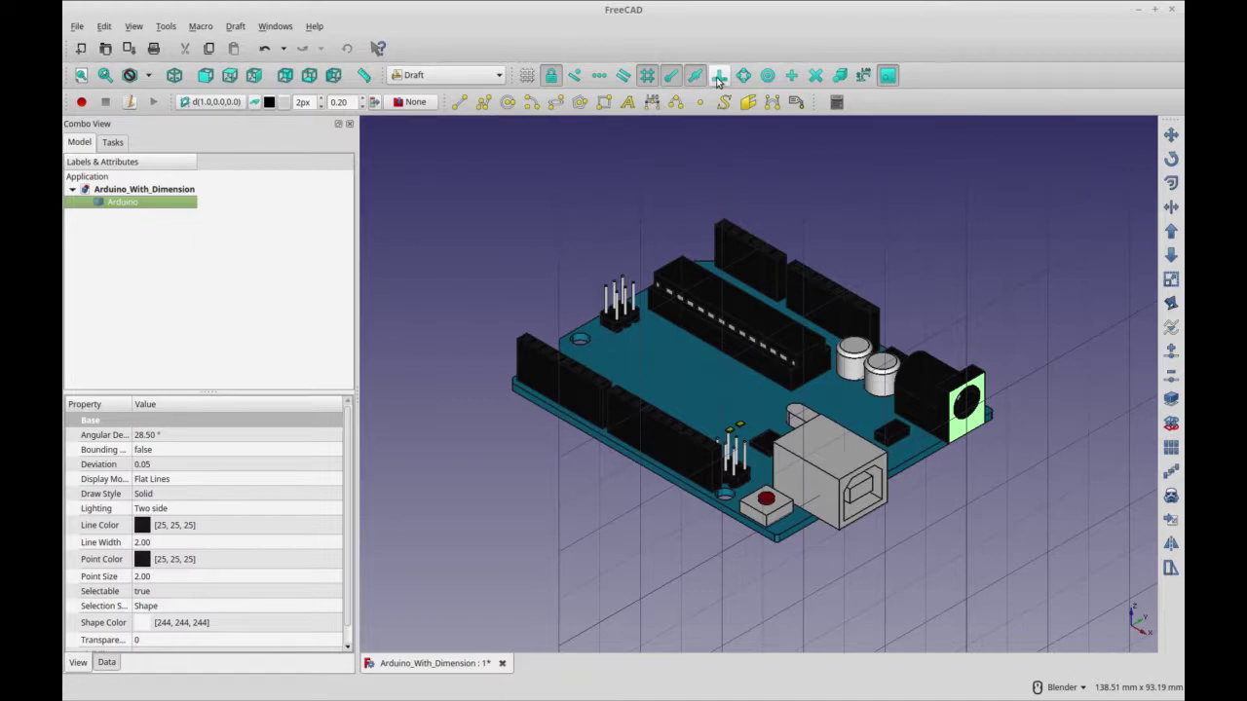
click(719, 77)
click(791, 76)
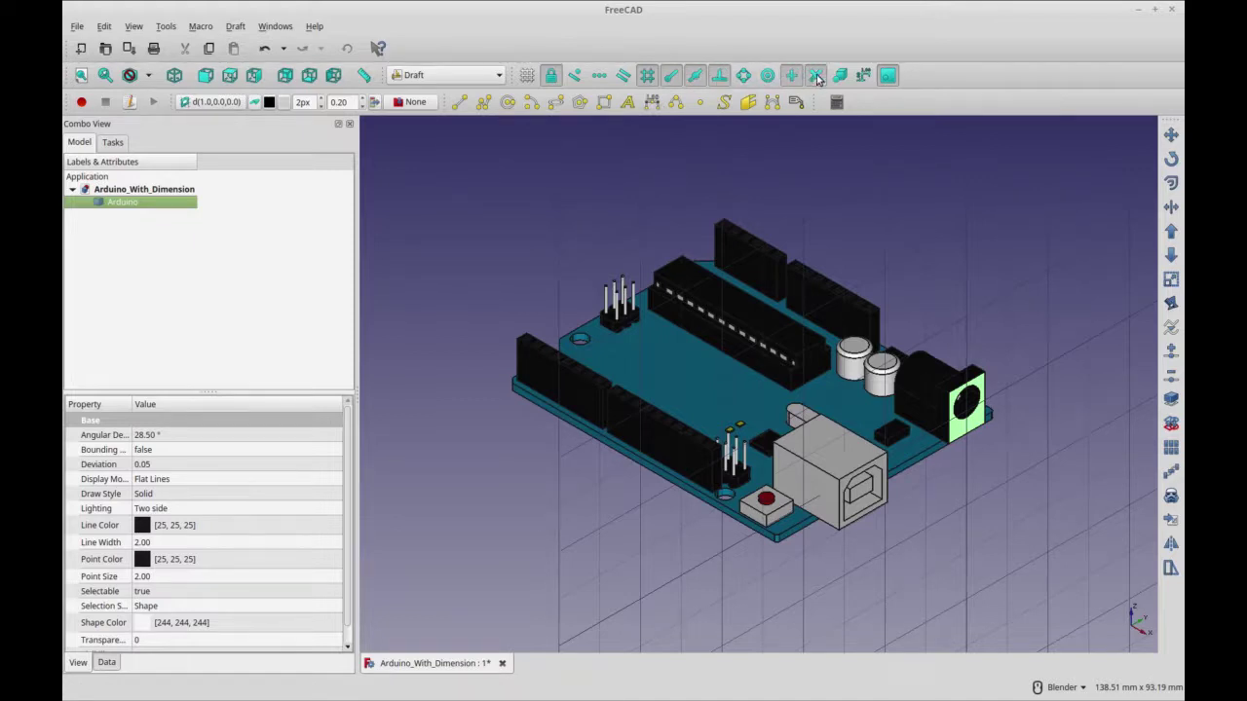
click(816, 77)
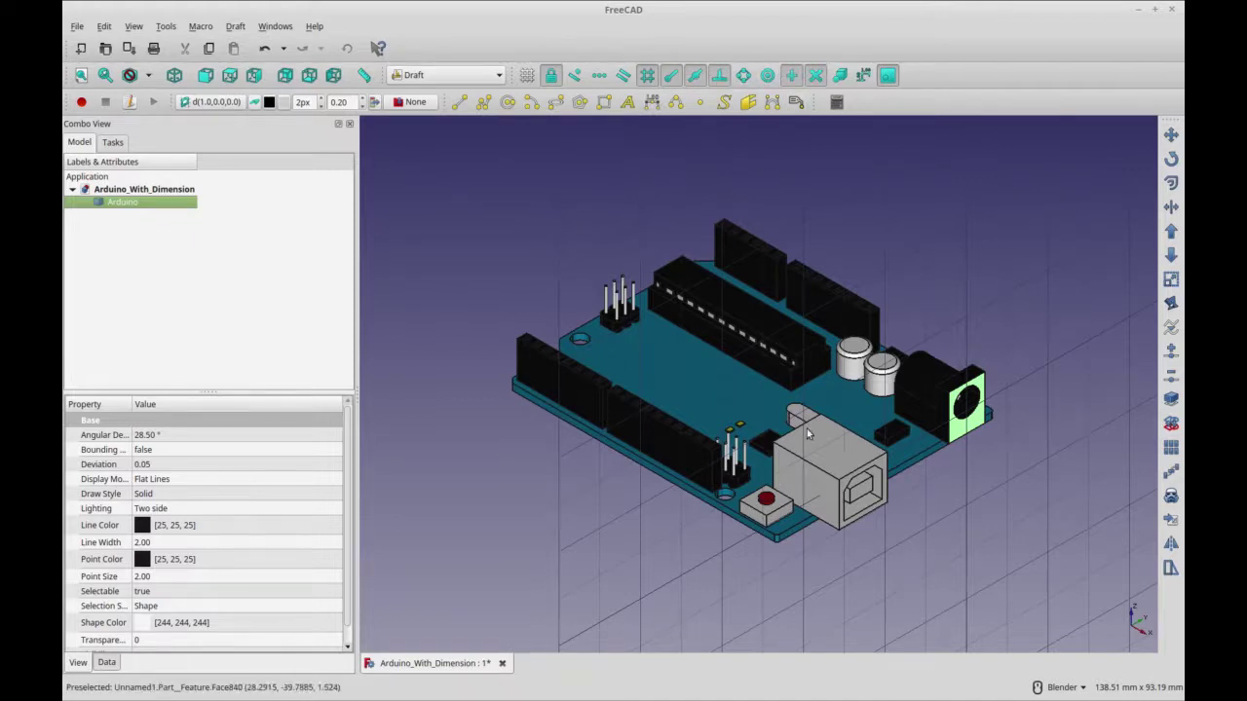
click(650, 105)
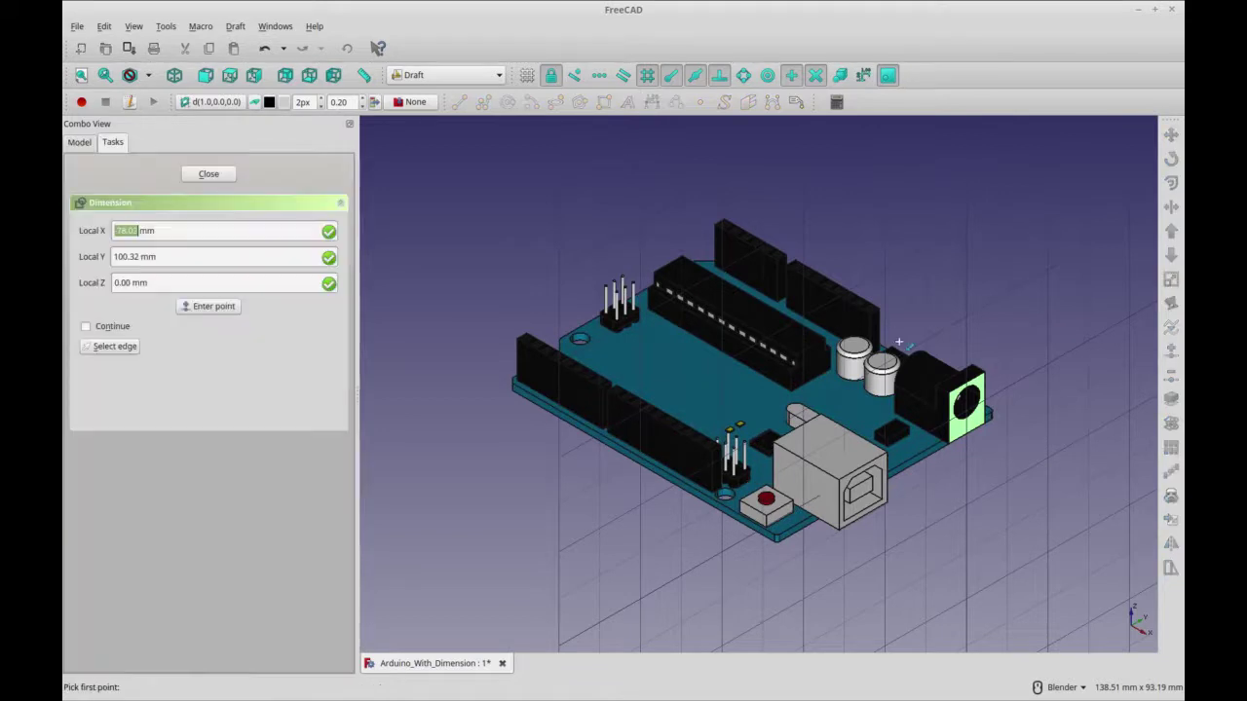
Step: Dimension the DC jack edge by snapping its two points and placing the dimension line
click(831, 419)
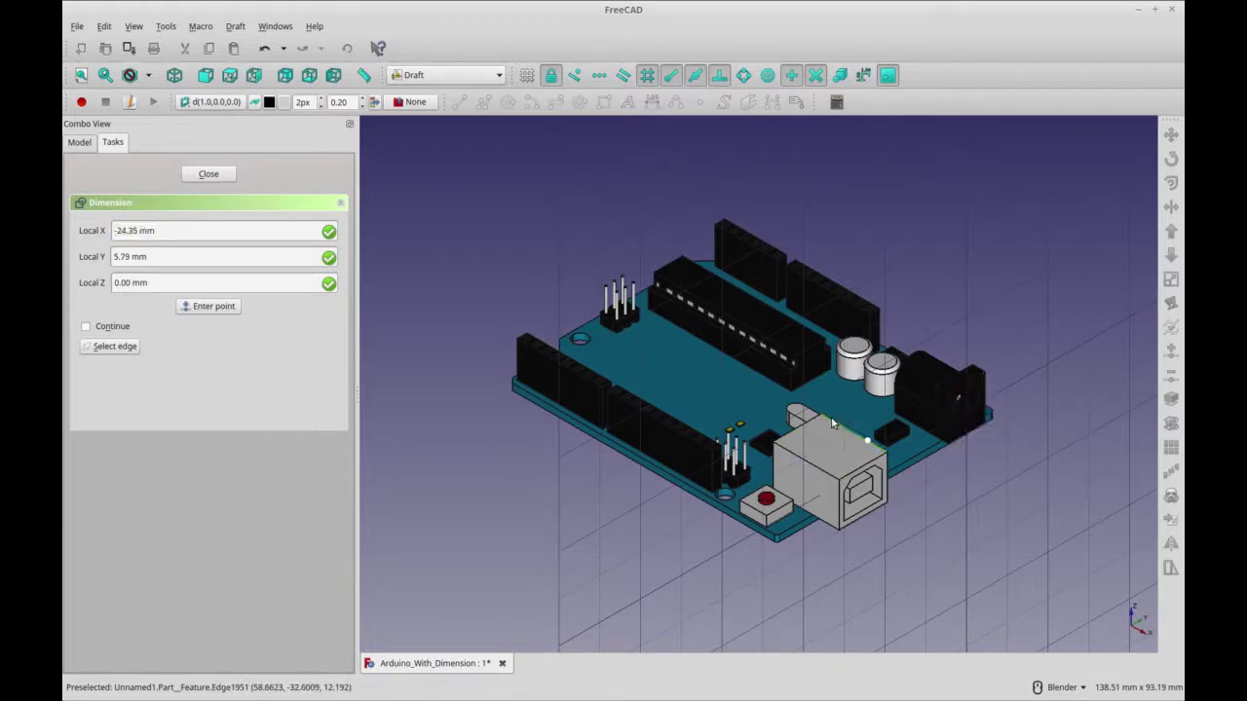
click(951, 394)
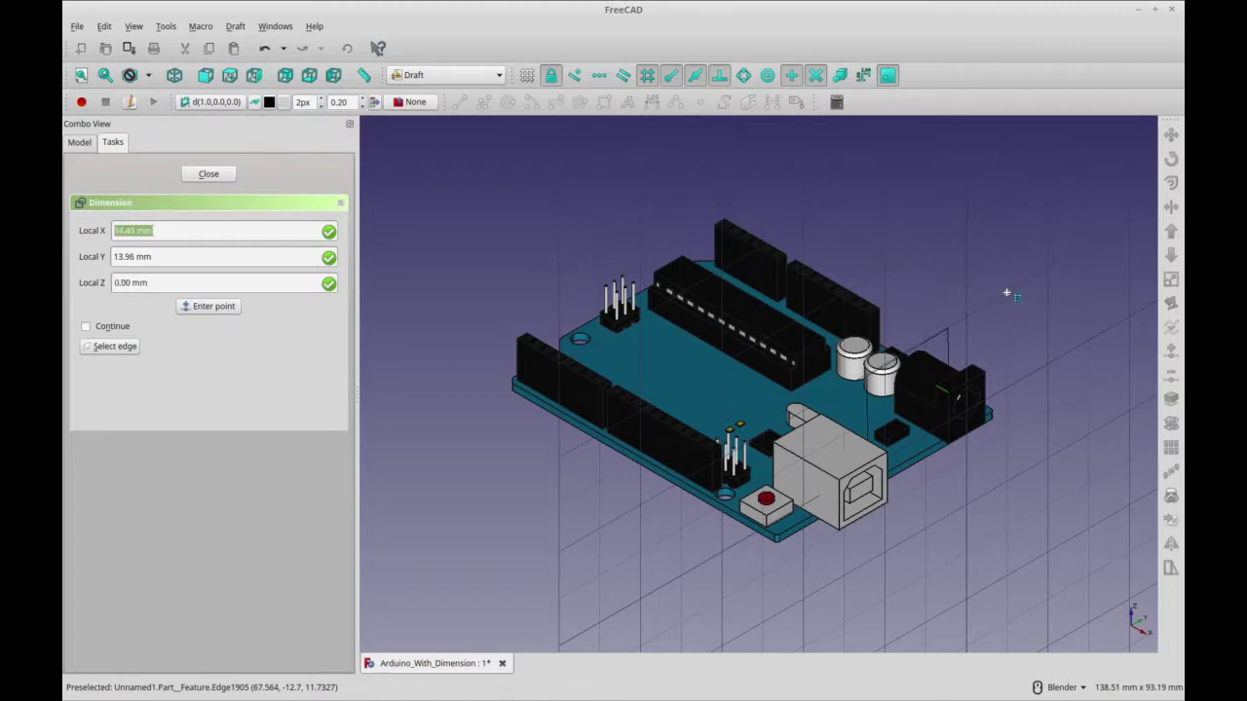
click(1008, 341)
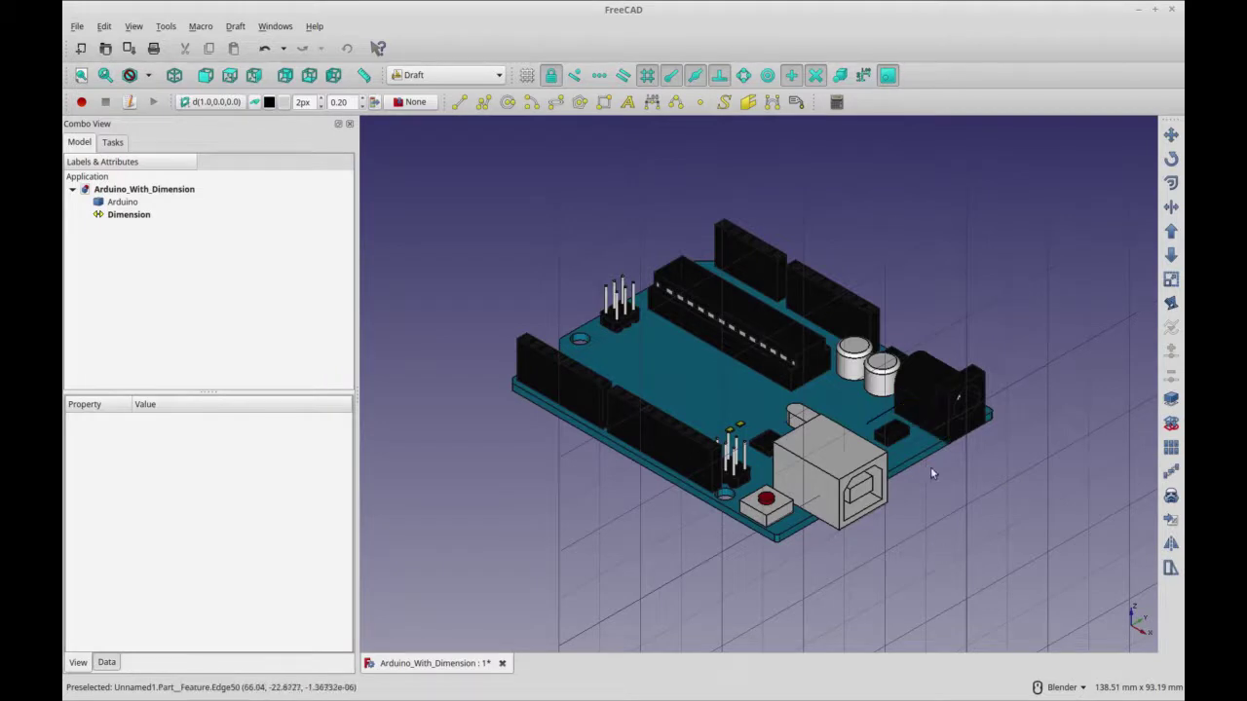
Step: Select the dimension line so its style properties appear, orbiting to a low side view
middle_drag(981, 570, 844, 503)
scroll(779, 288, up, 6)
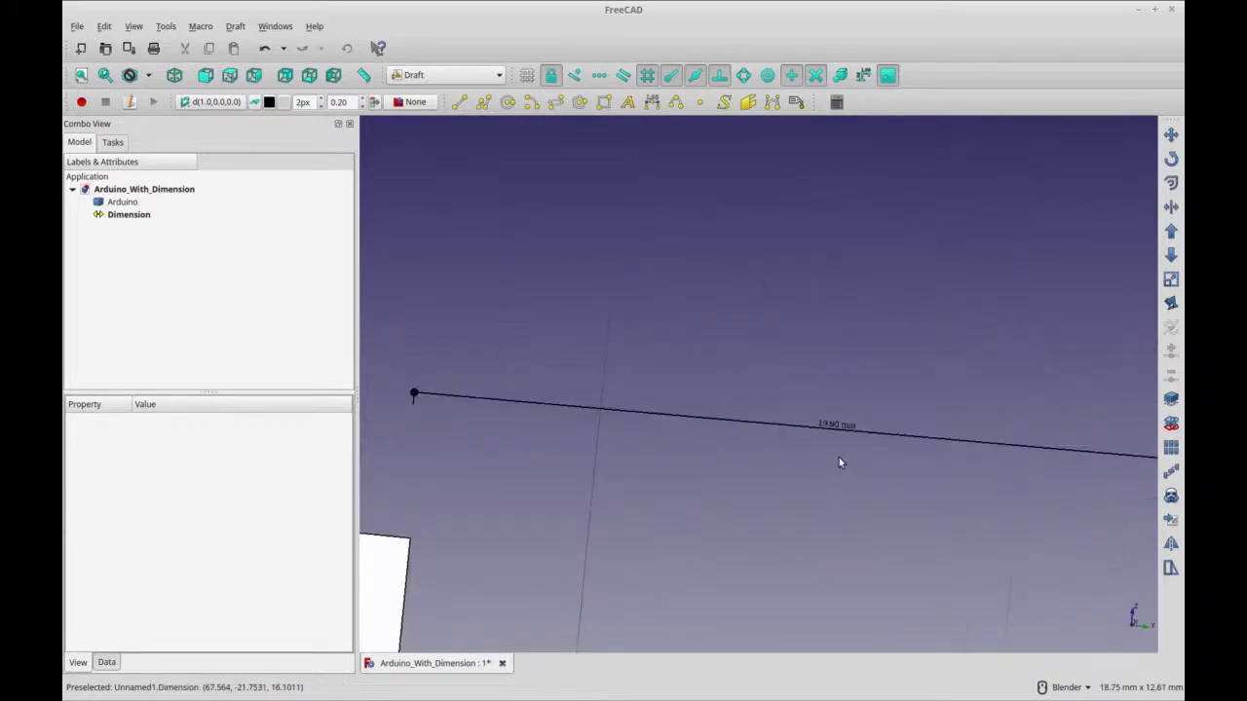
scroll(832, 430, down, 5)
middle_drag(828, 469, 820, 533)
click(718, 589)
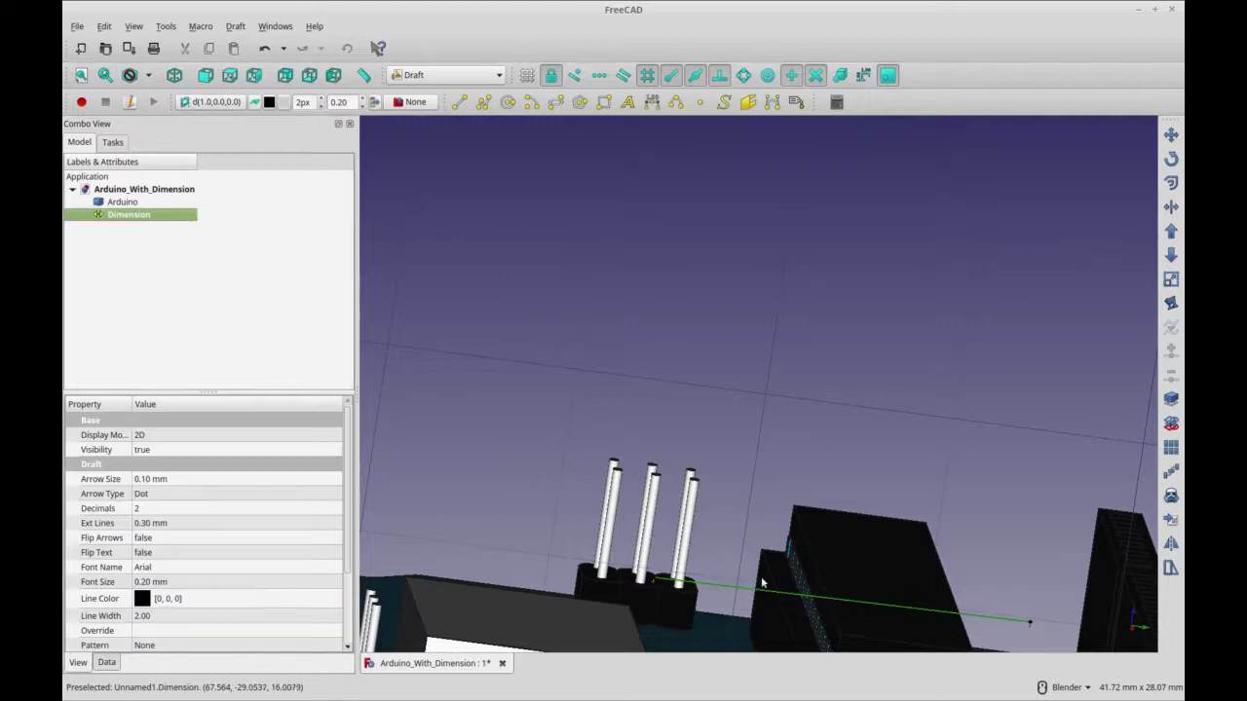
middle_drag(718, 588, 751, 363)
scroll(741, 429, down, 5)
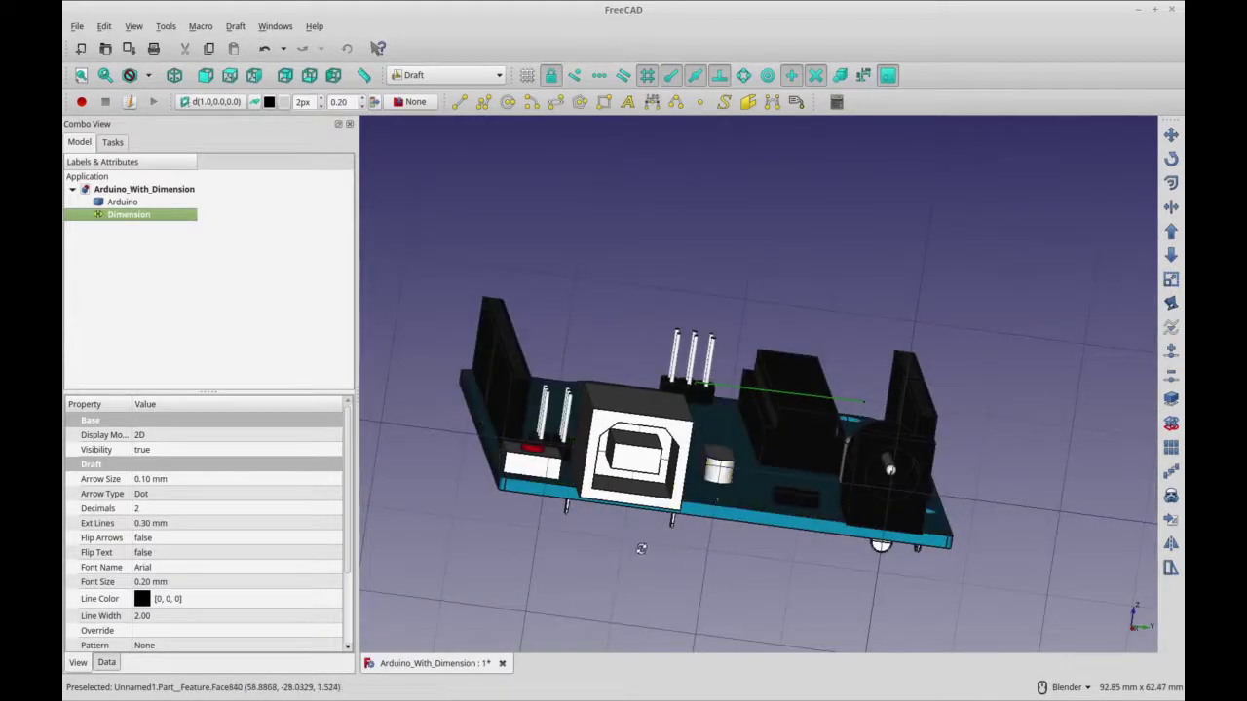
middle_drag(648, 540, 660, 548)
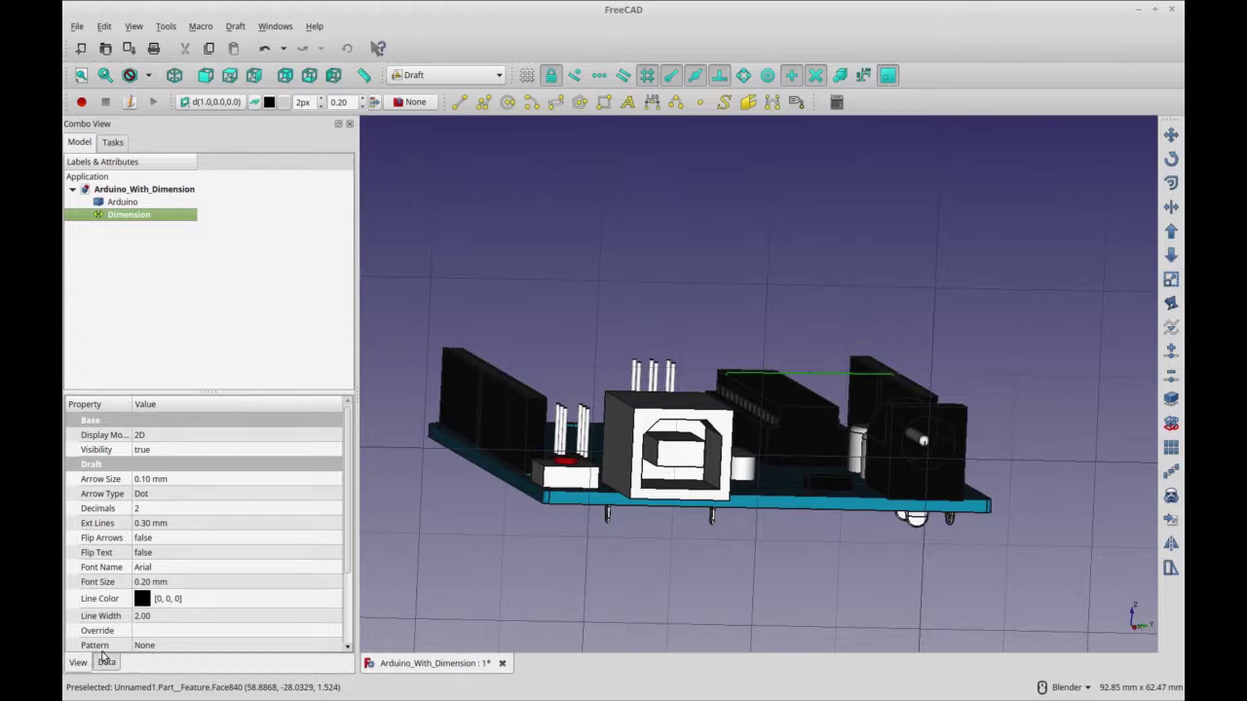
Step: Set the dimension's arrow size to 0.5 and its arrow type to Arrow
click(161, 480)
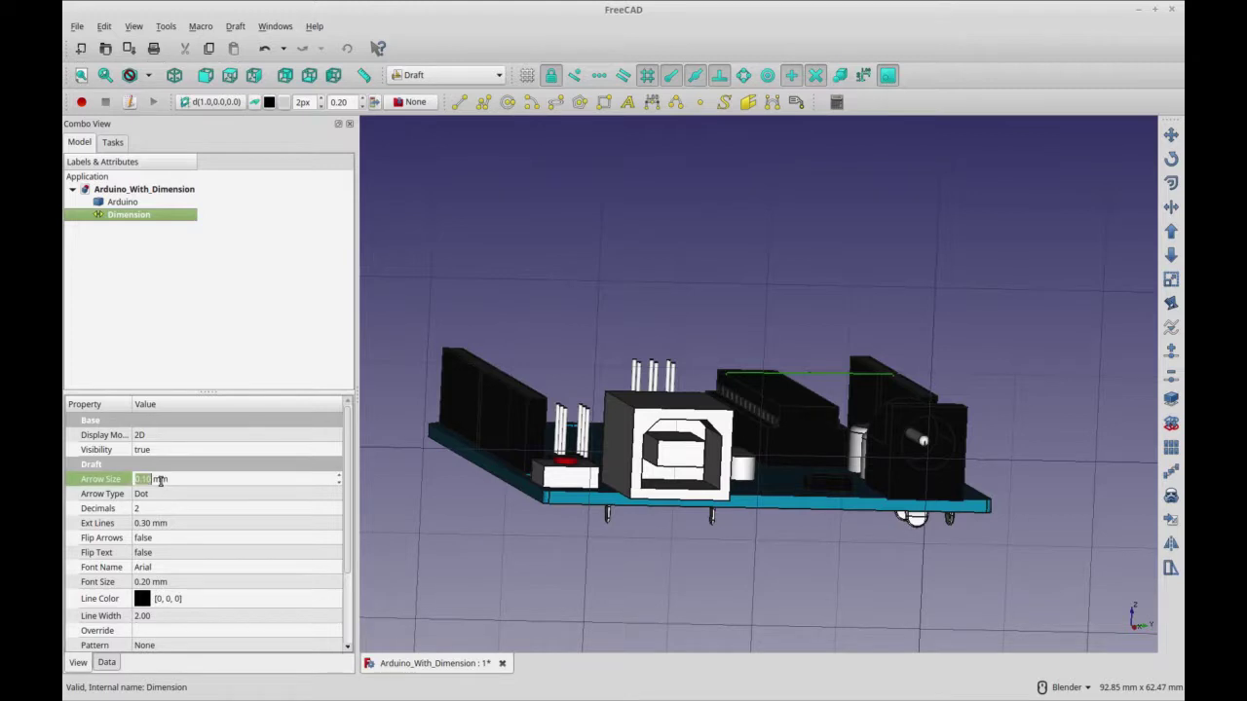
text(0.5)
click(148, 494)
click(148, 494)
click(166, 529)
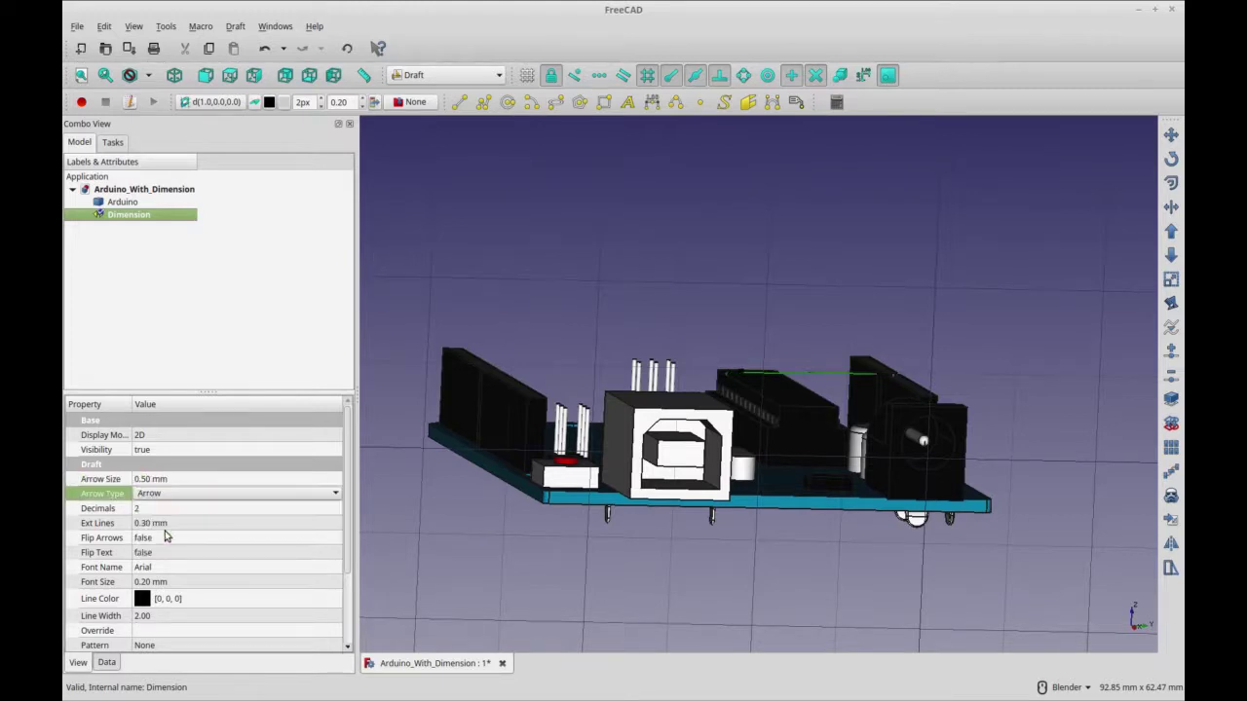
middle_drag(492, 539, 519, 565)
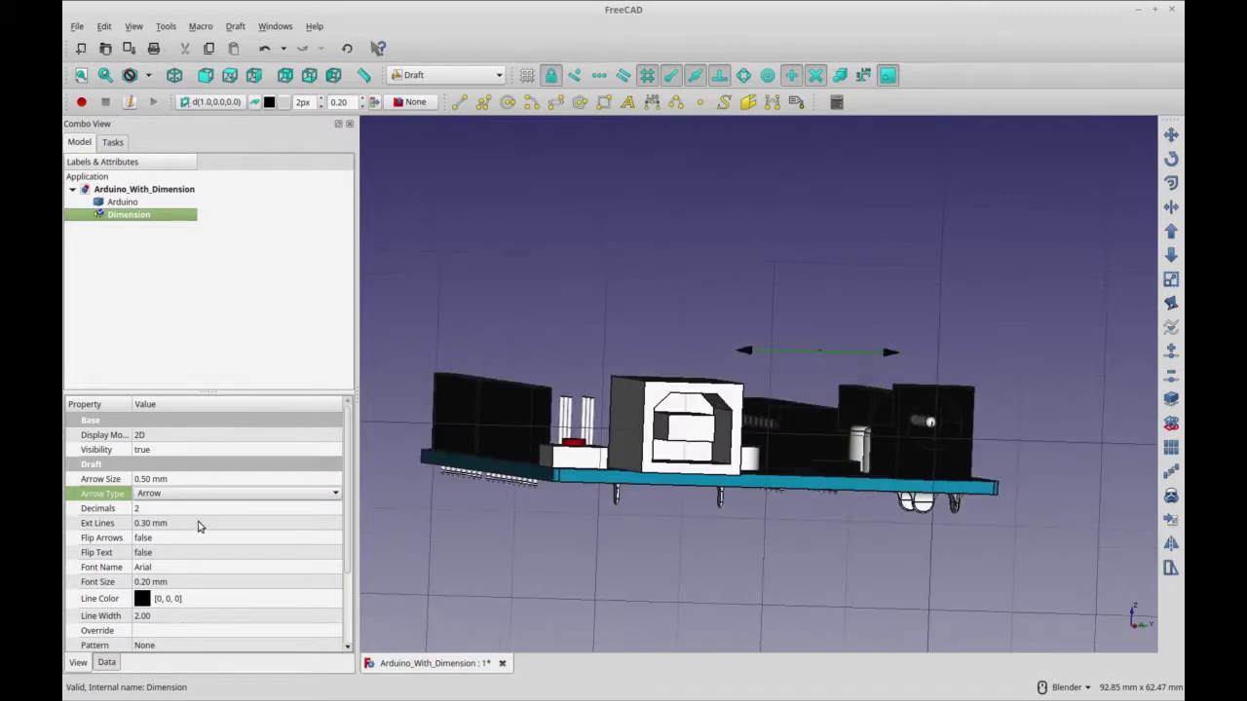
Step: Set the dimension's font size to 3 and reselect the Dimension object
click(168, 581)
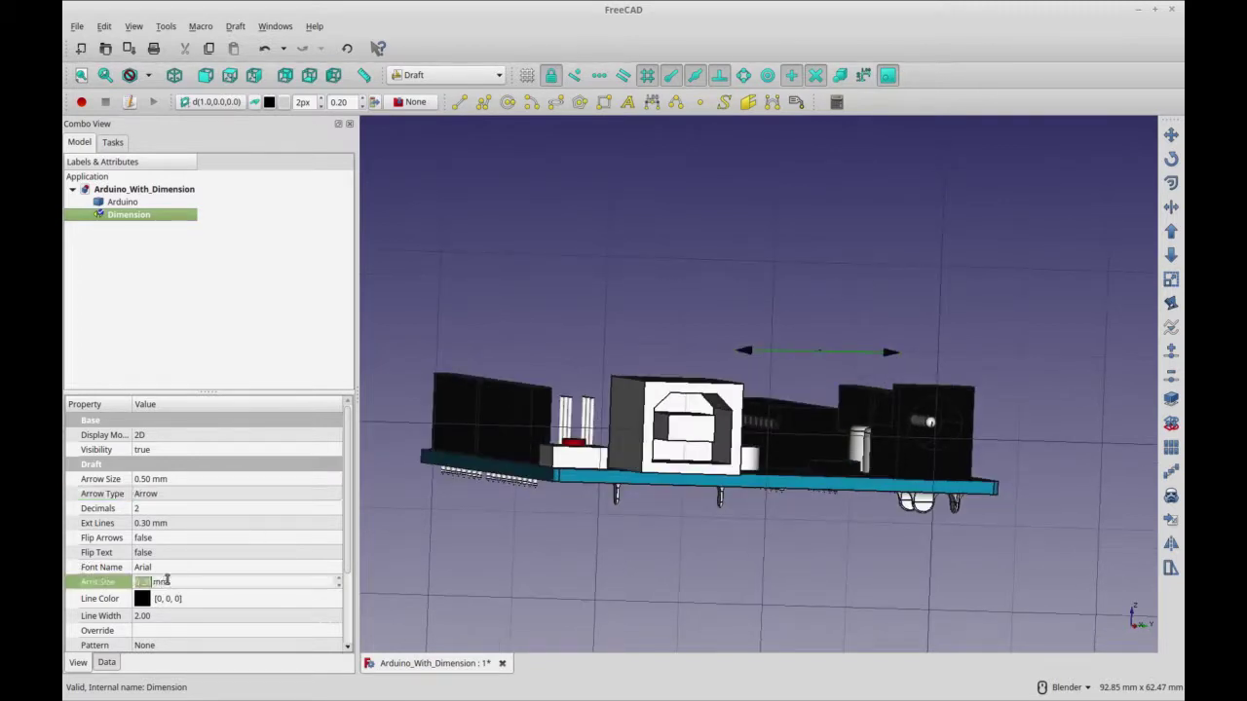
text(3)
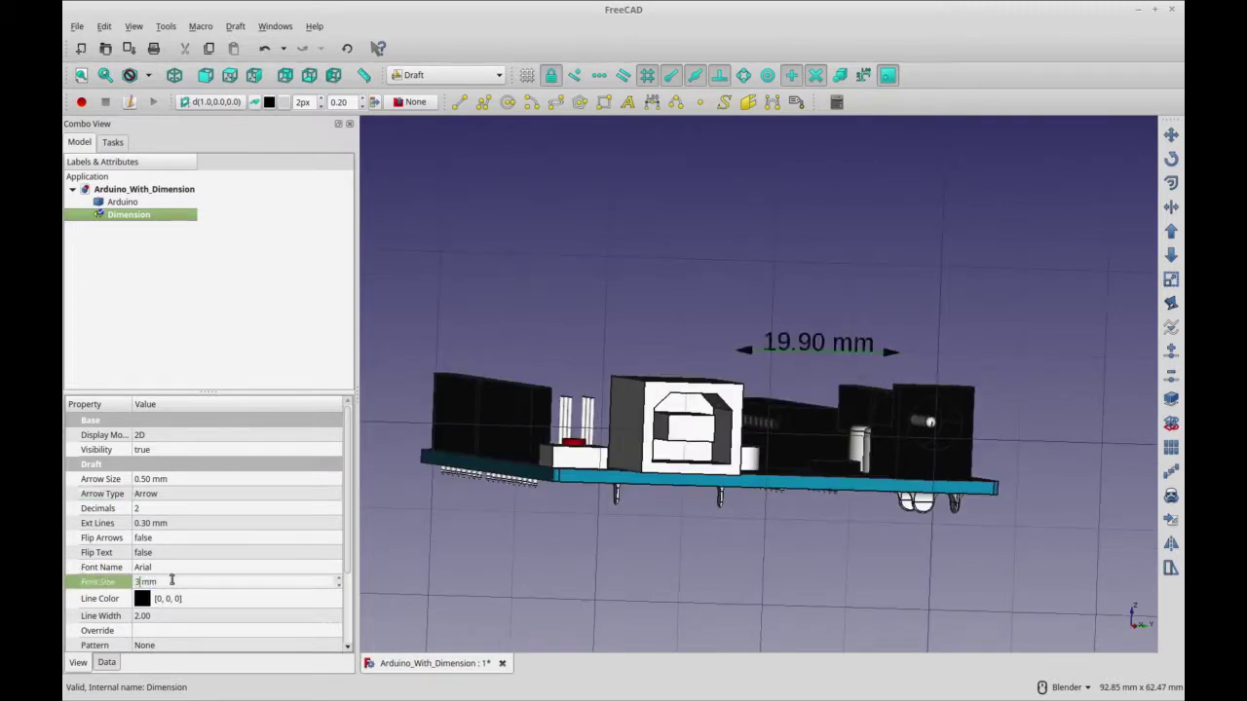
click(742, 543)
mouse_move(753, 535)
middle_down()
mouse_move(760, 585)
mouse_move(766, 537)
mouse_move(755, 541)
middle_up()
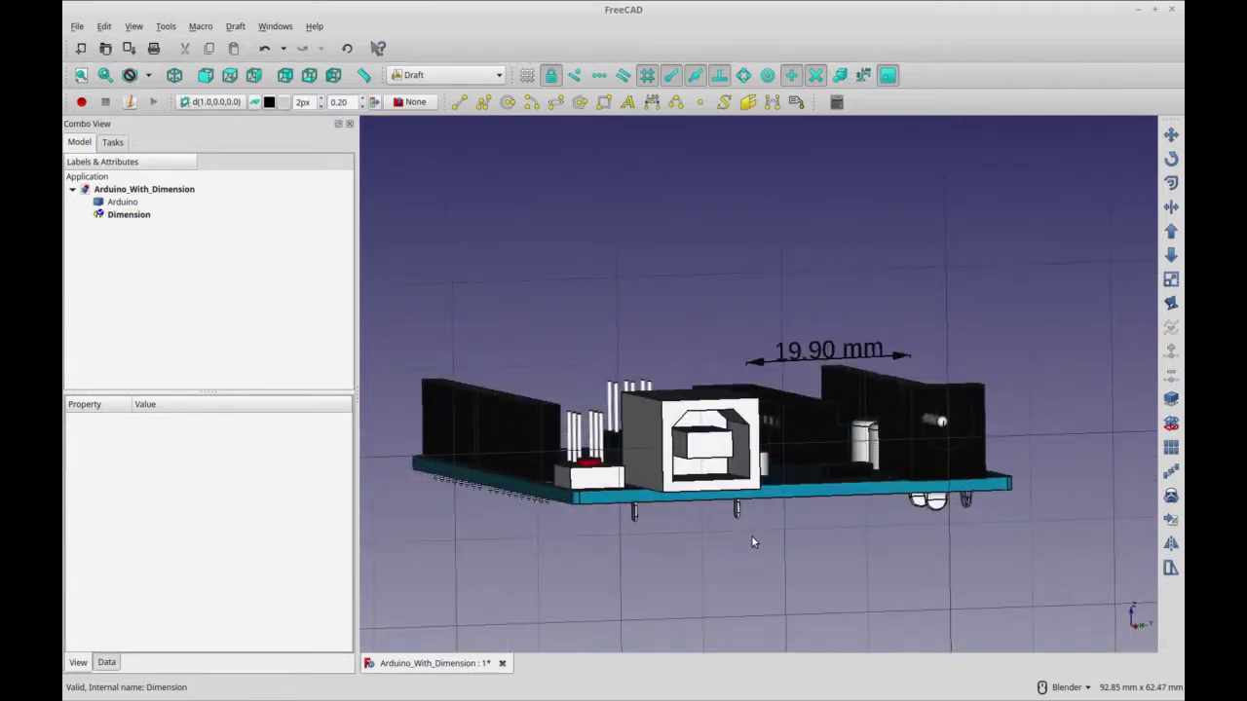
click(743, 378)
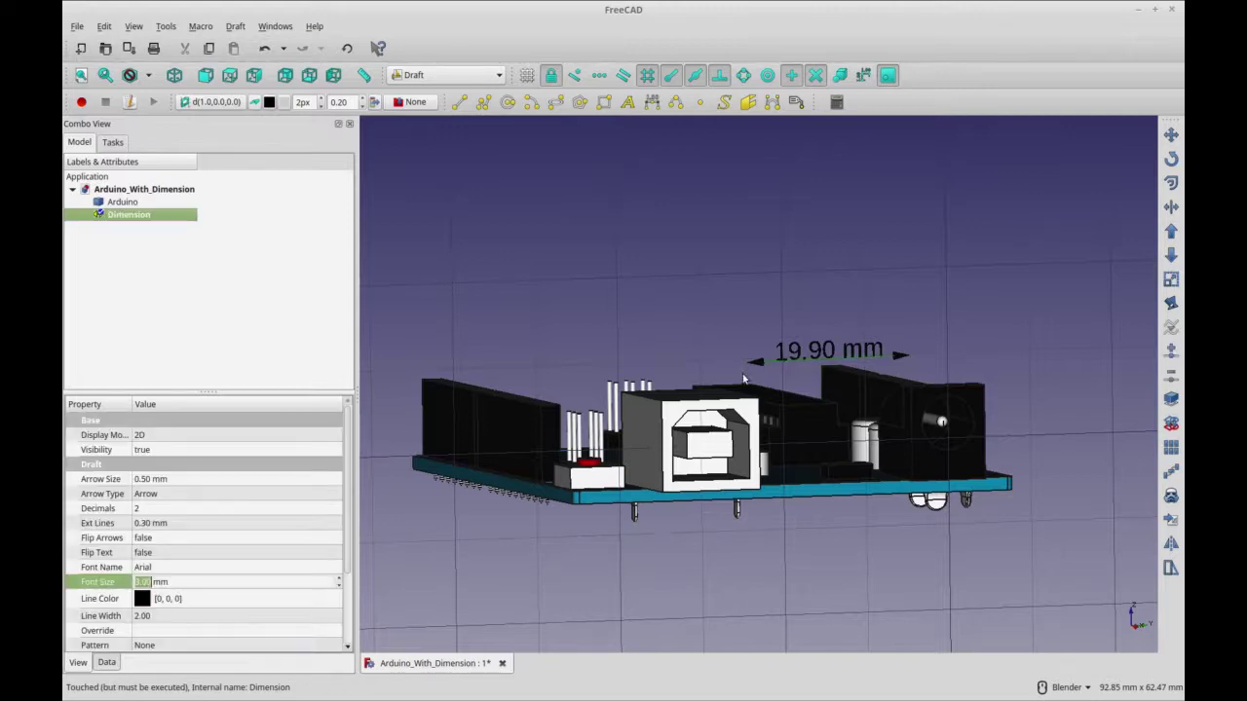
click(263, 324)
click(139, 220)
Step: Change the extension line length and orbit around the board to check the restyled dimension
click(166, 524)
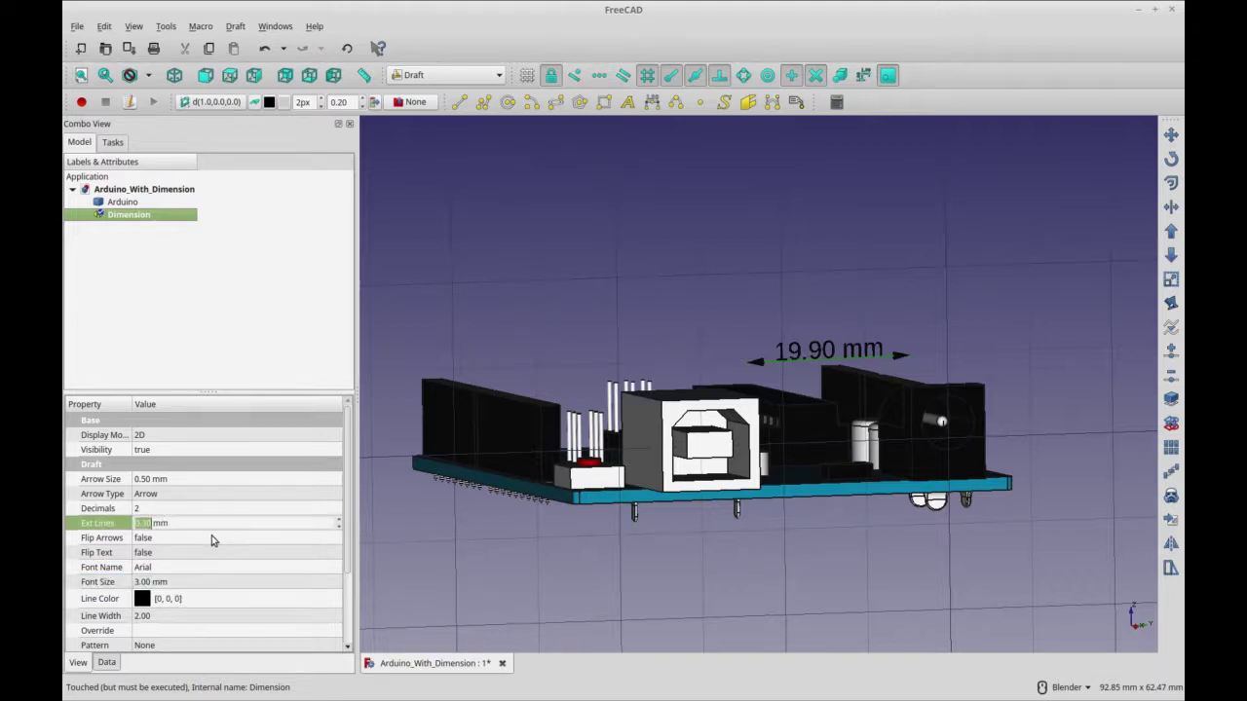
text(1)
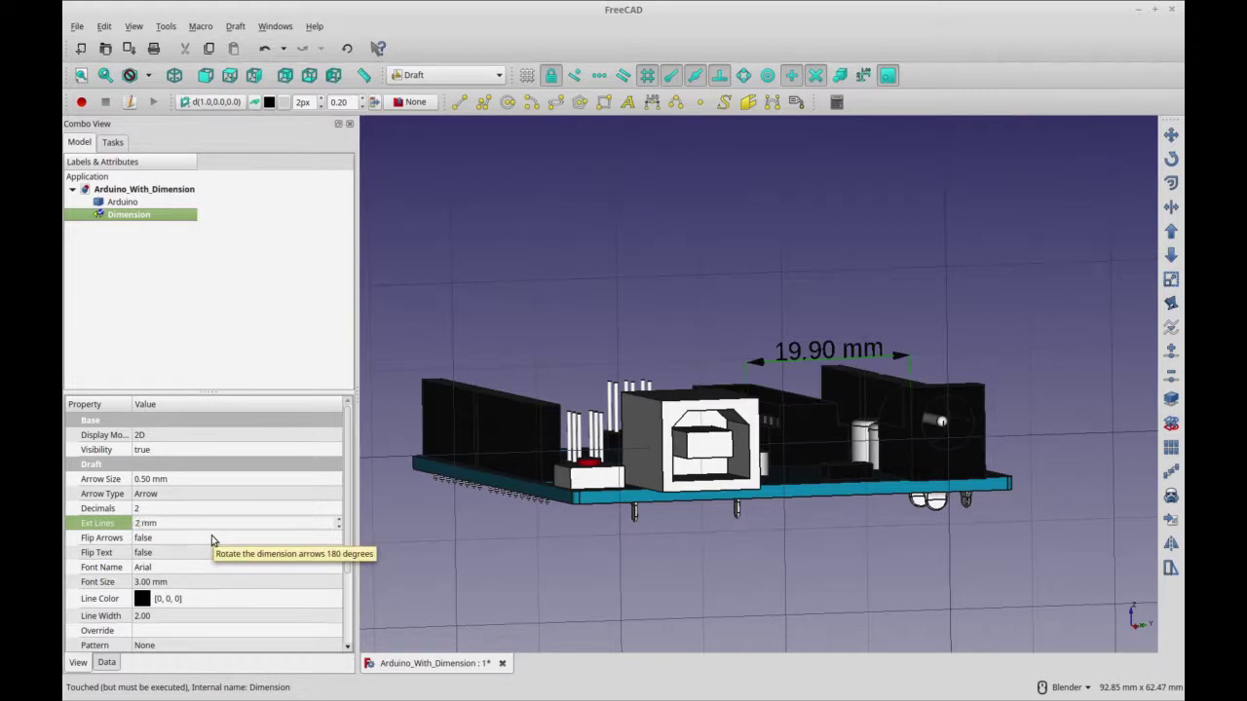
click(212, 539)
middle_drag(721, 499, 591, 499)
middle_drag(485, 498, 710, 528)
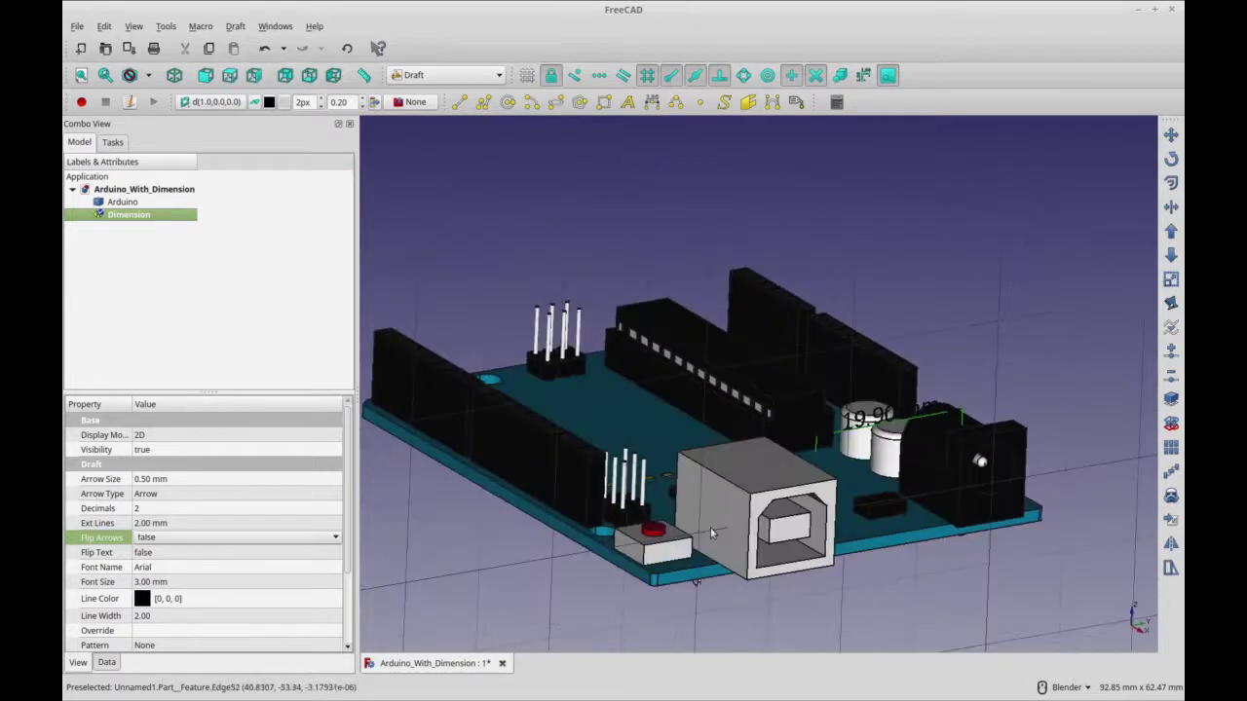
middle_drag(839, 572, 769, 592)
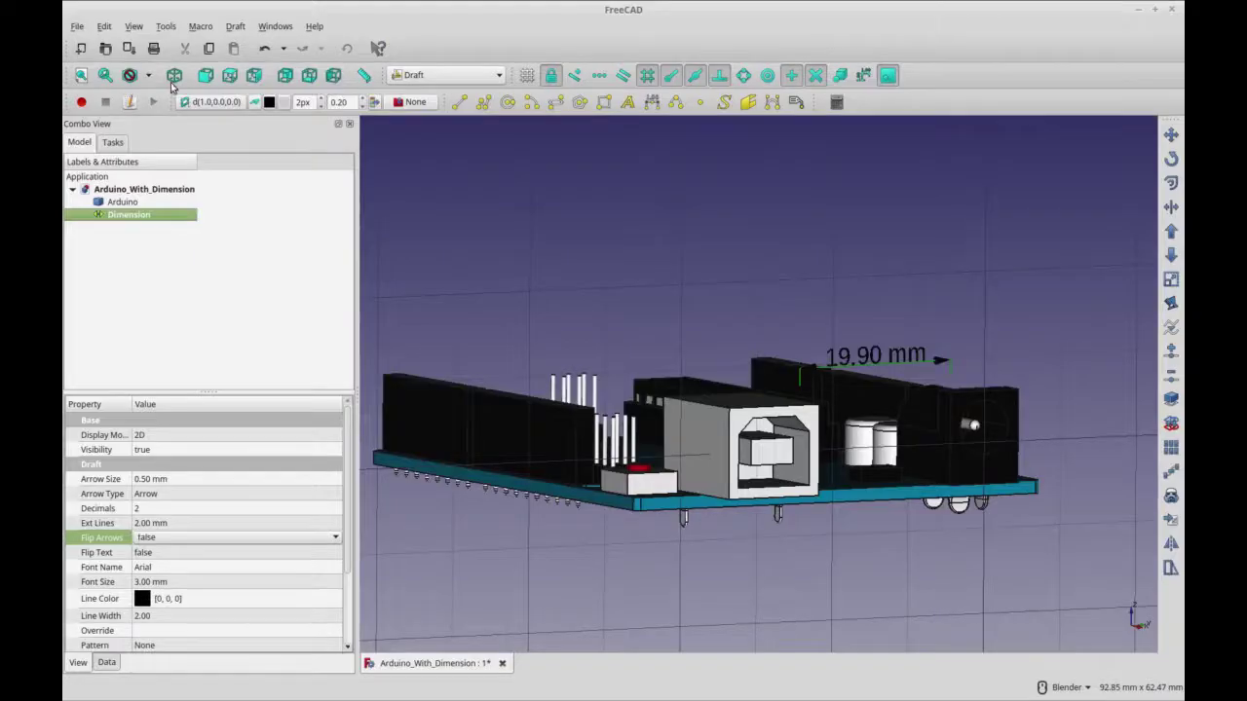
middle_drag(623, 183, 380, 203)
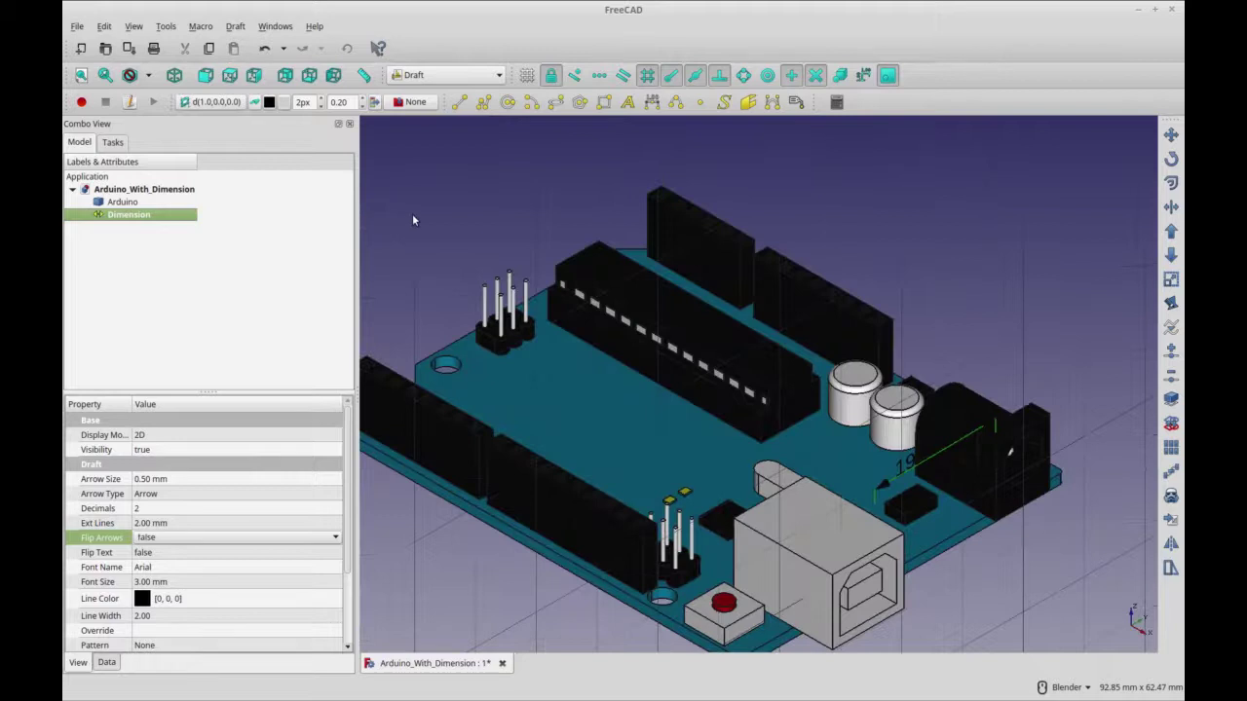
Step: Switch to TechDraw and create a page for Arduino from the 85x11_LanscapeTD.svg template
click(483, 76)
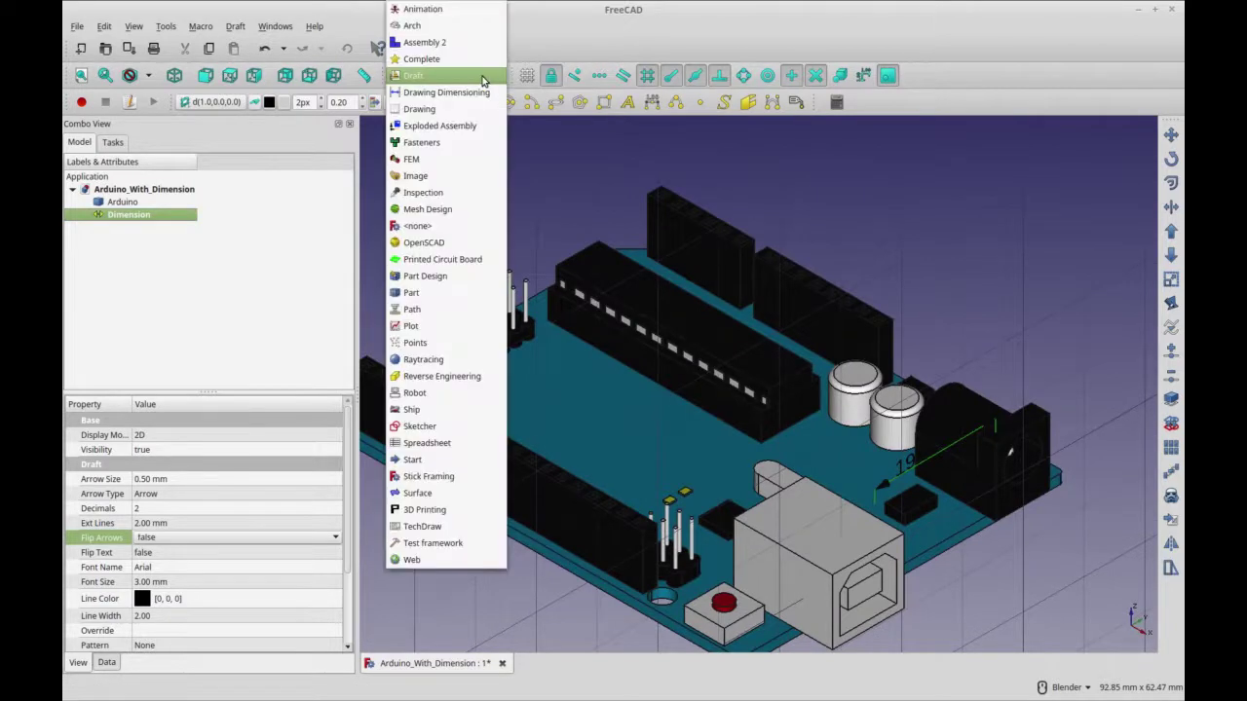
click(424, 525)
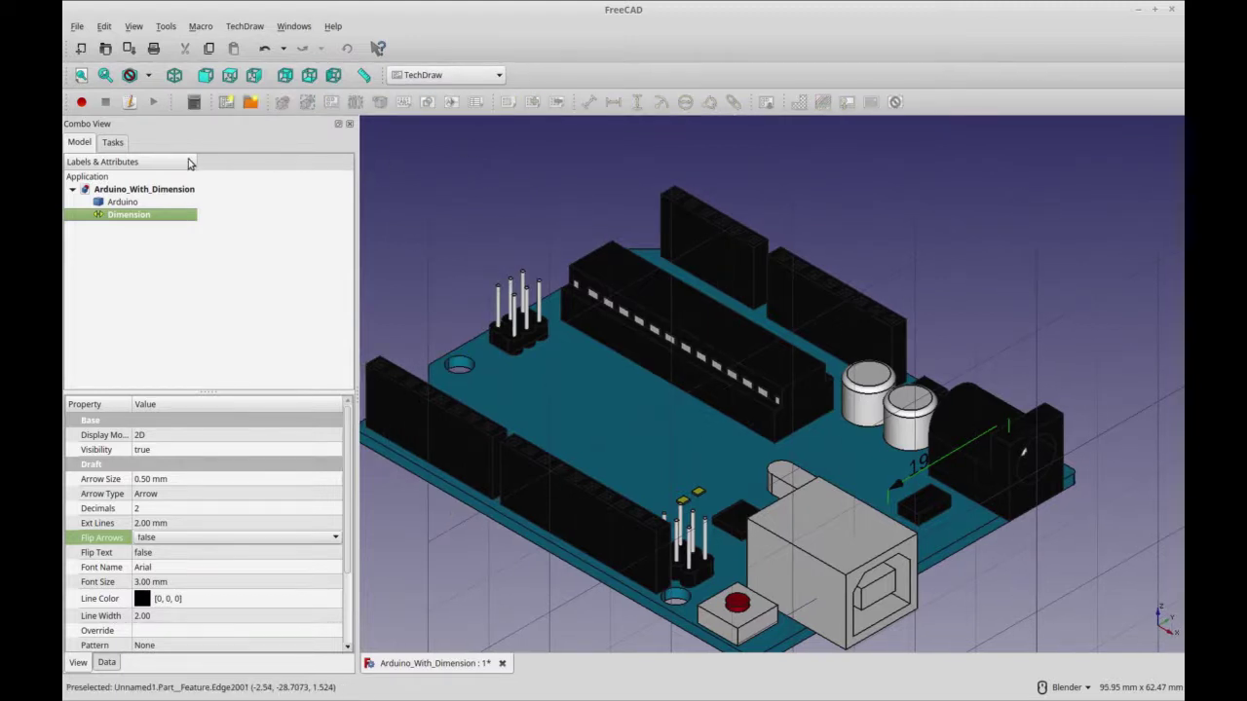
click(123, 202)
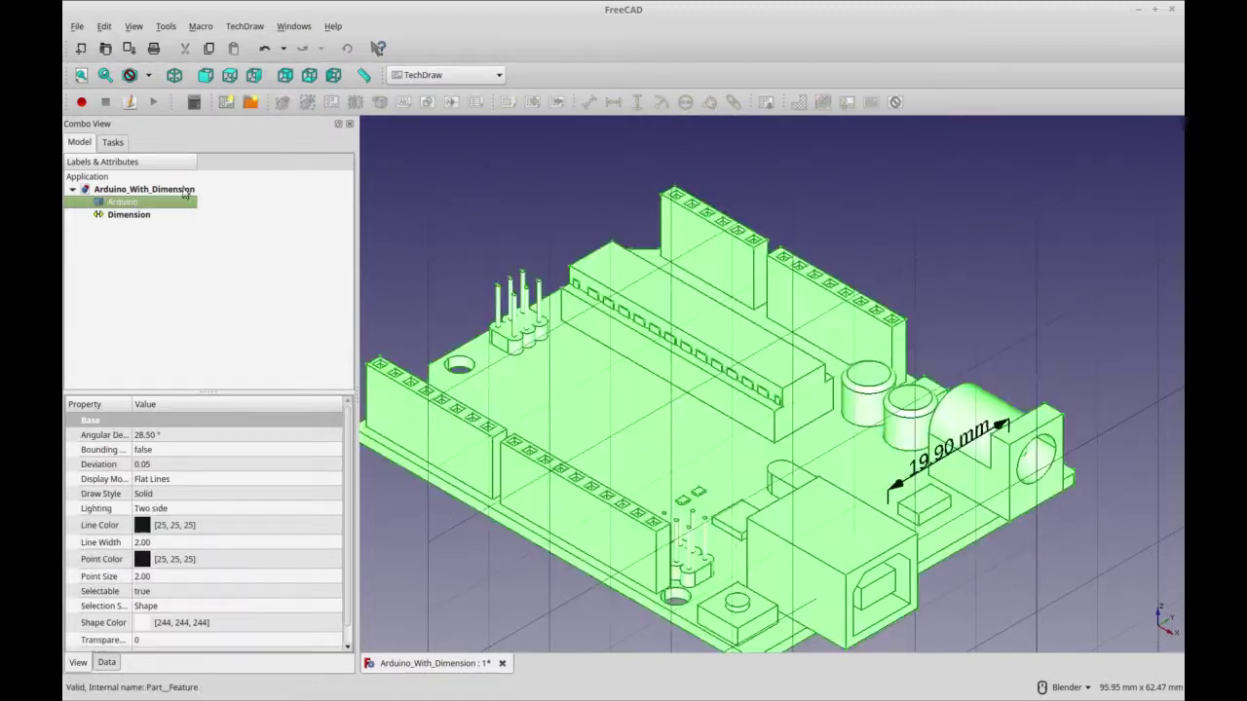
click(251, 102)
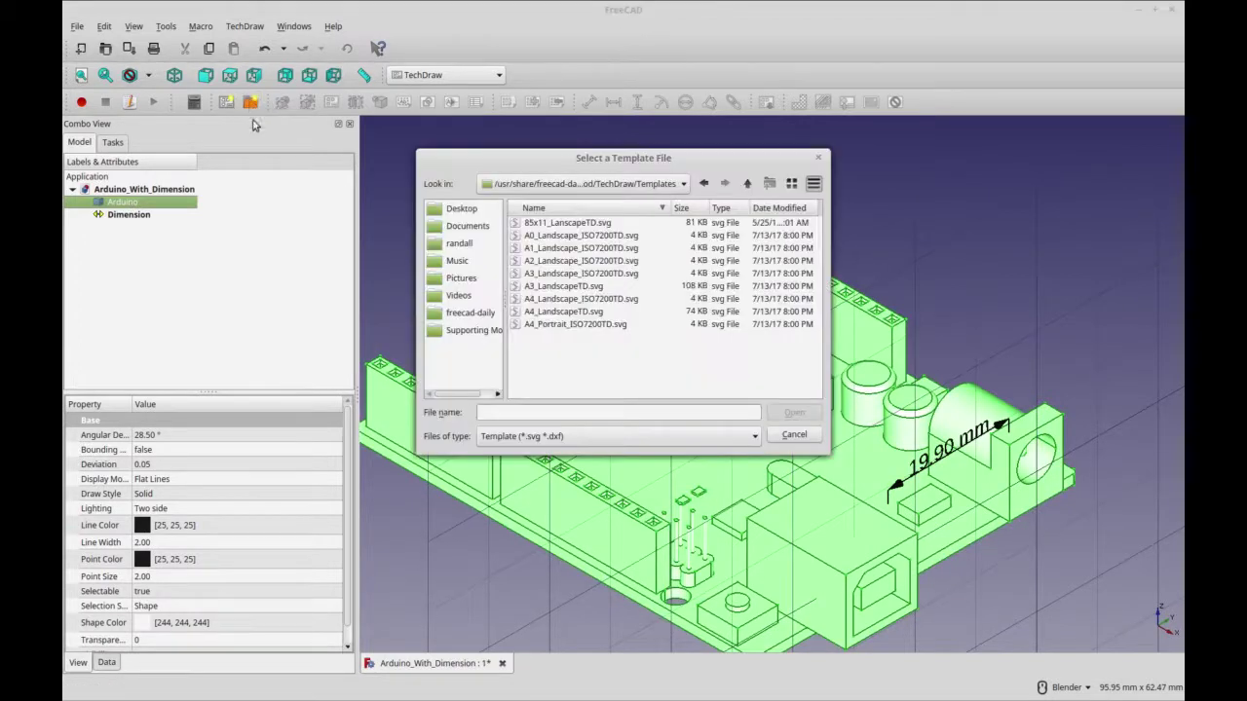
click(536, 224)
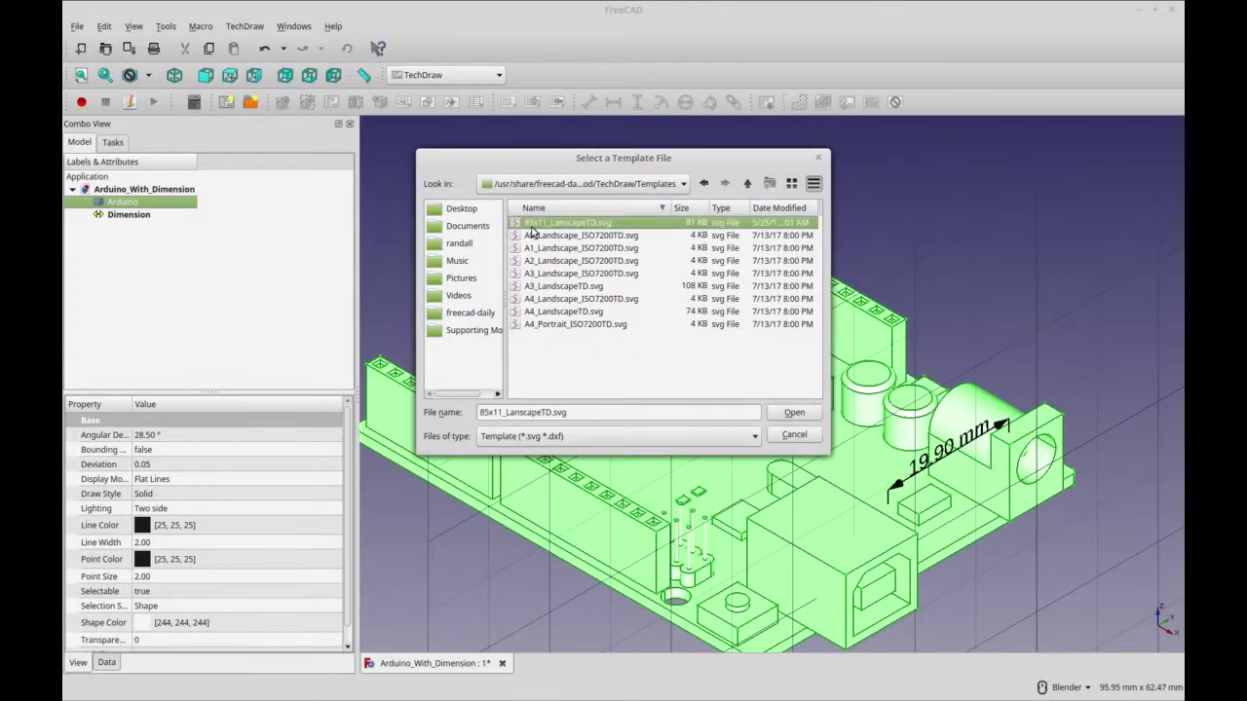
click(794, 414)
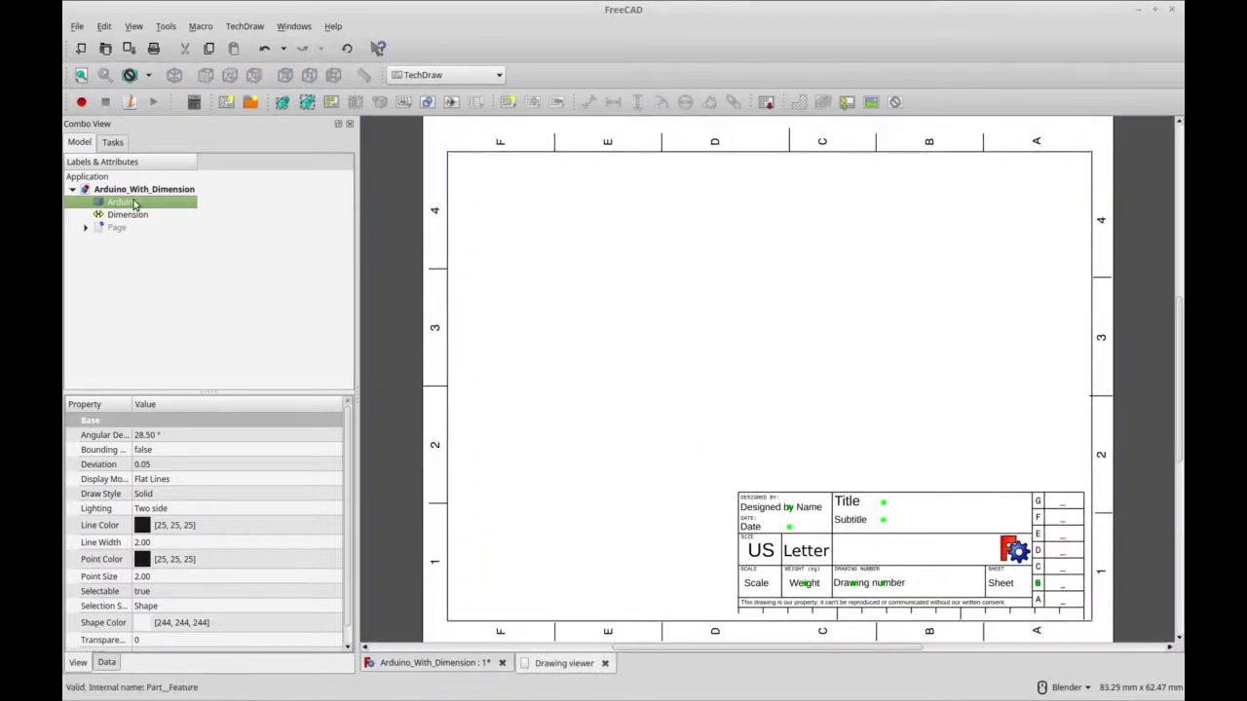
Step: Insert a TechDraw view of the selected Arduino board onto the US Letter page
click(282, 105)
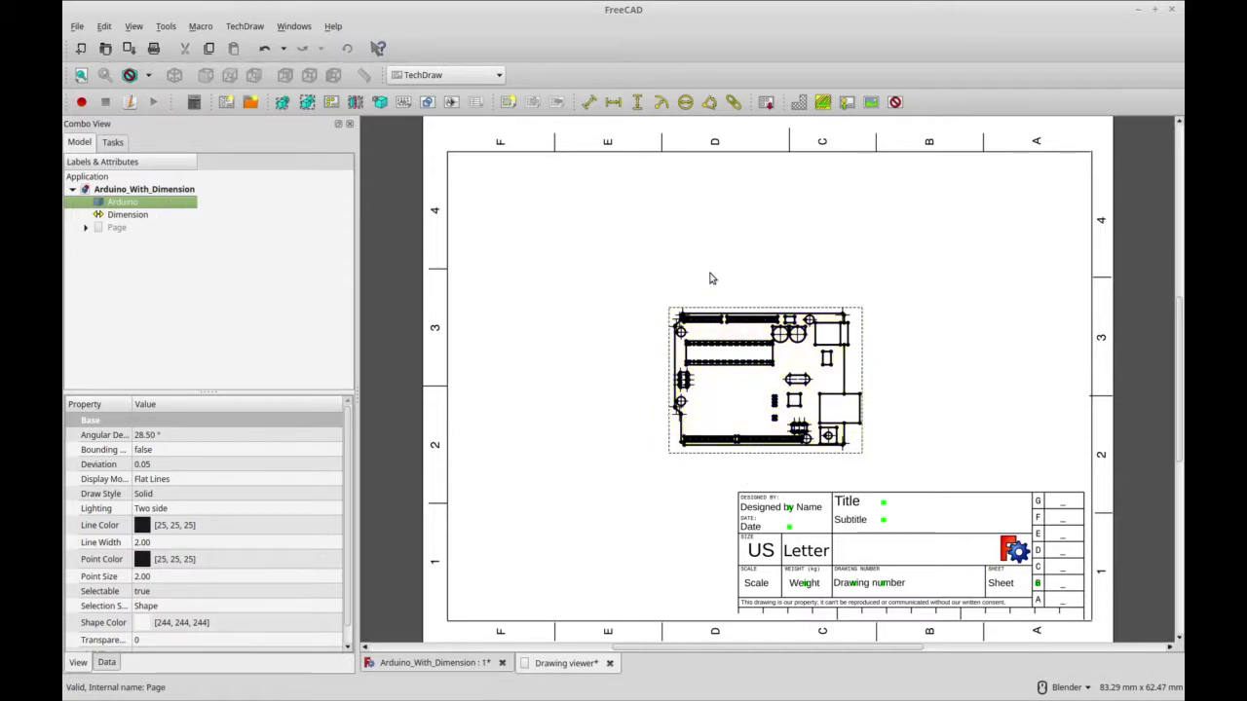
Step: Add vertical dimensions 19.90 and 8.89, stacked to the right of the board view
click(844, 378)
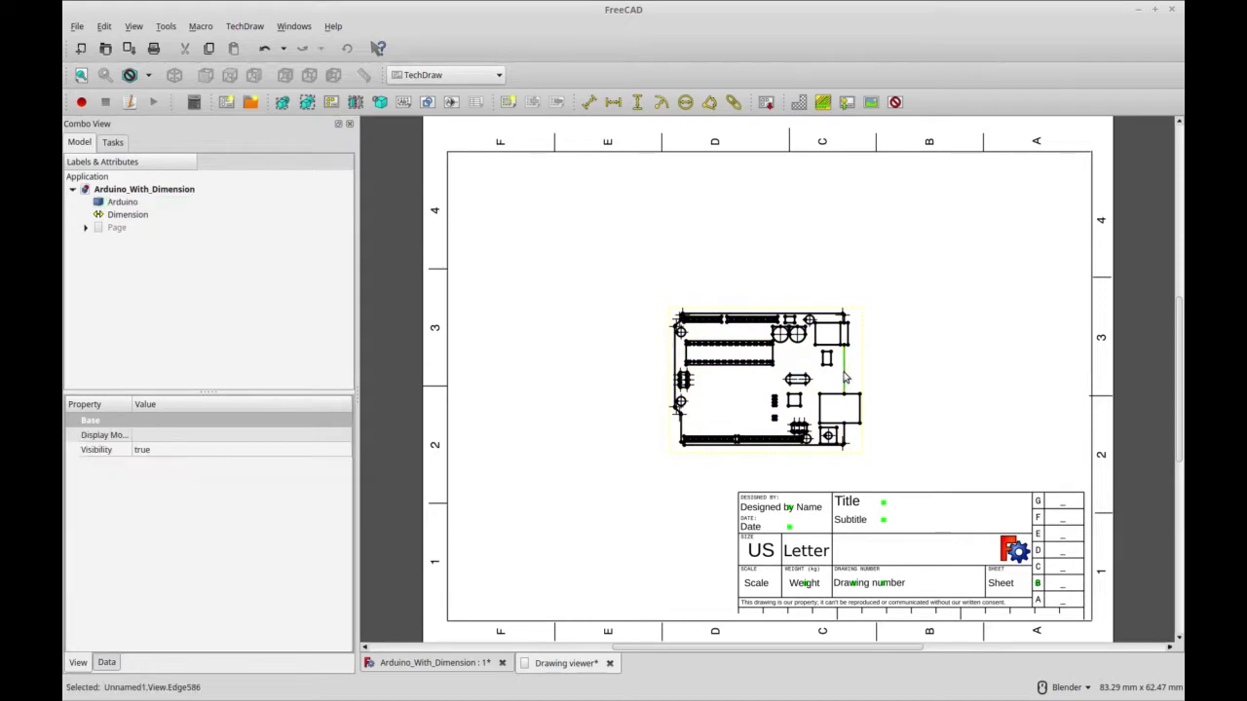
click(637, 102)
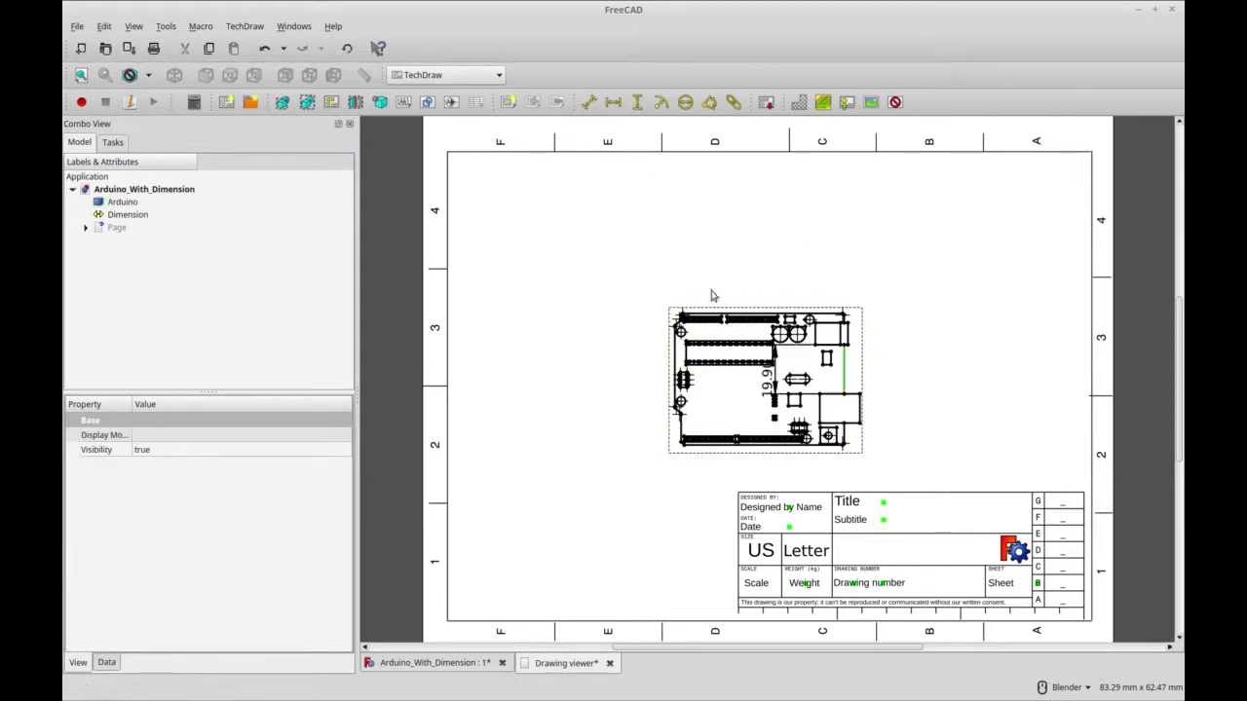
drag(776, 380, 916, 371)
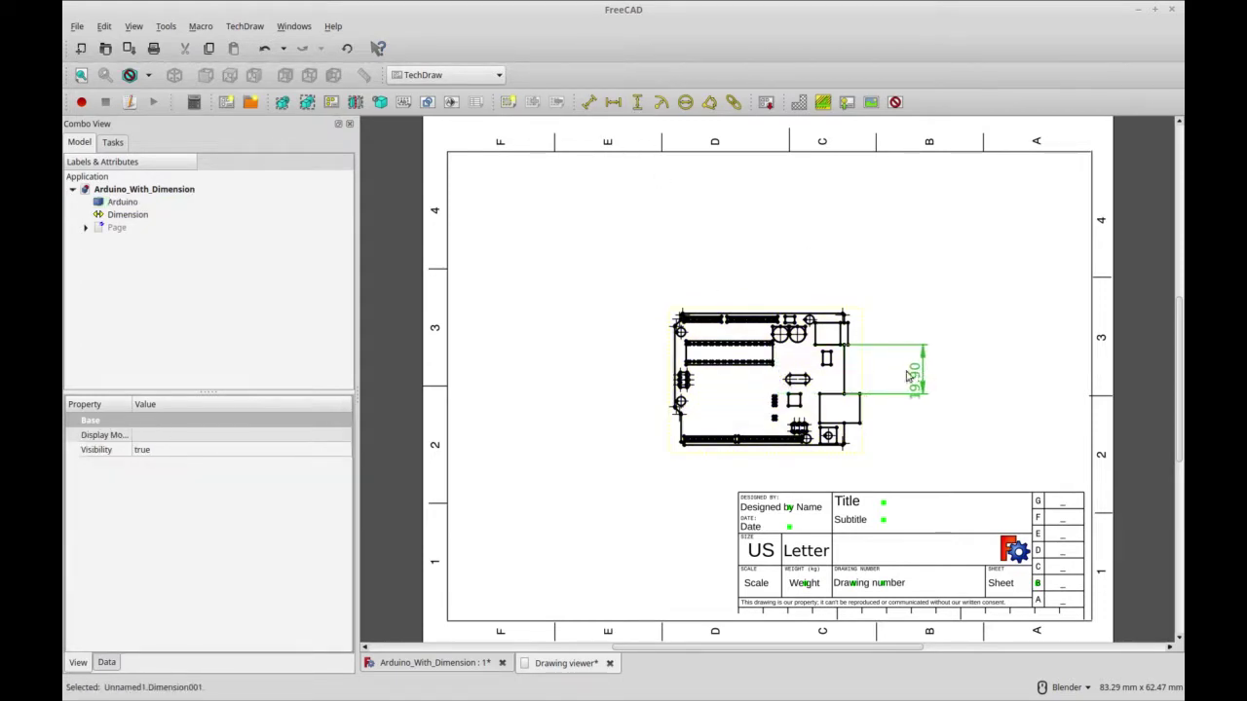
click(846, 328)
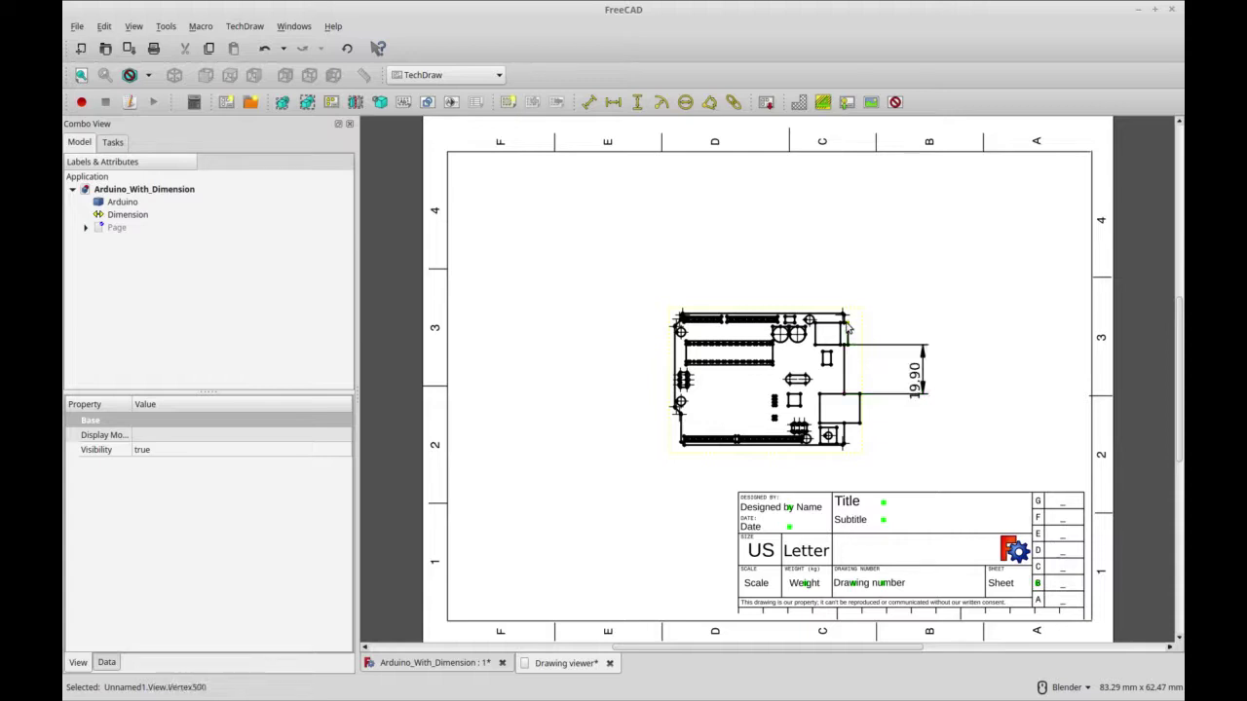
click(863, 333)
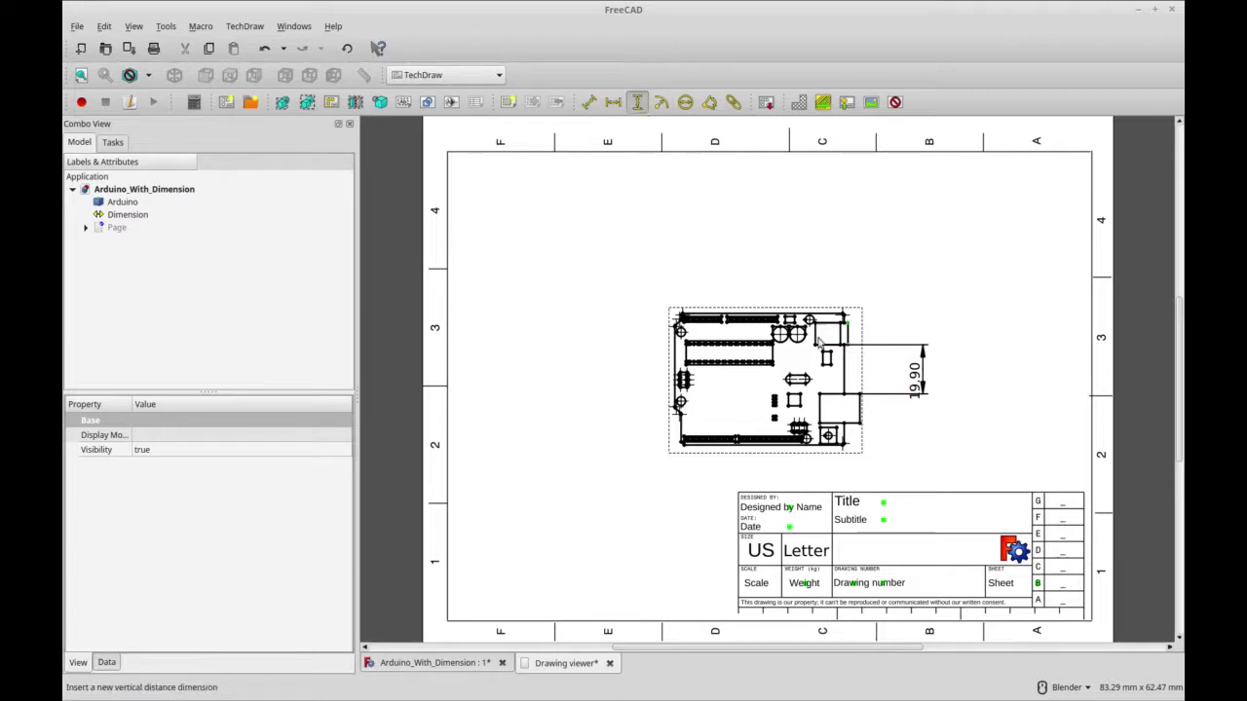
click(847, 341)
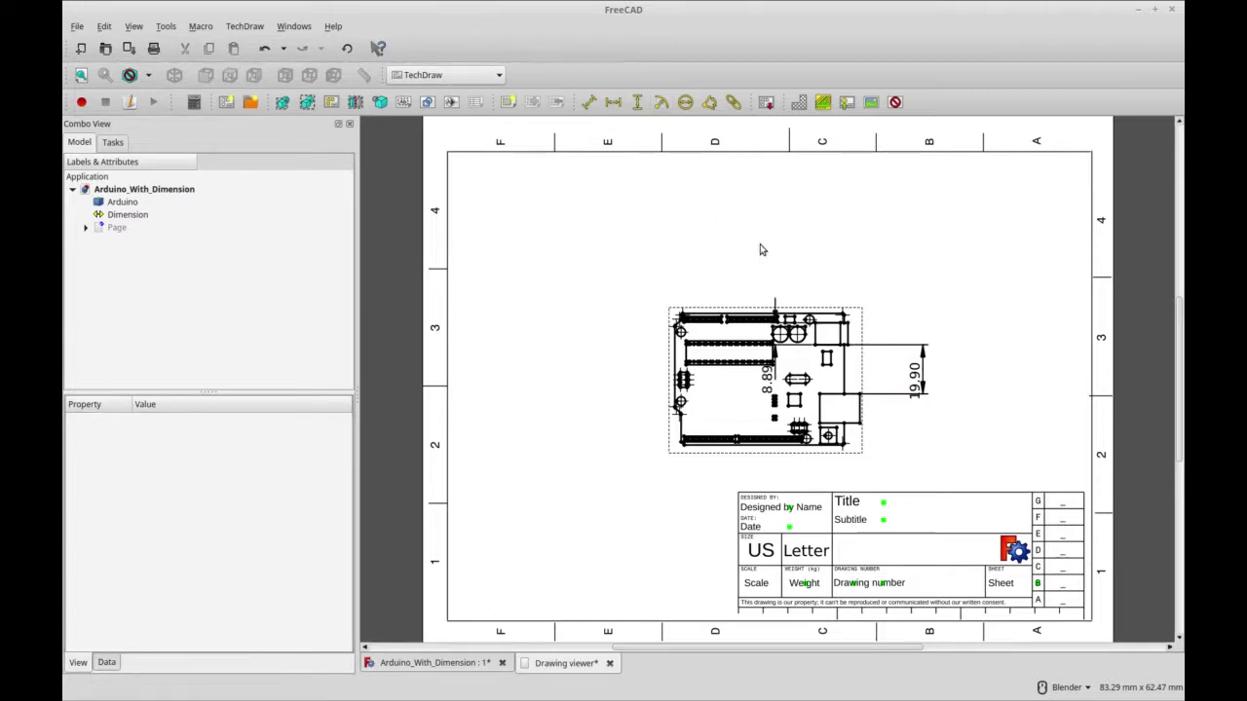
drag(769, 378, 911, 279)
Step: Dimension a round hole as ø3.56, with the label placed above the board
click(802, 346)
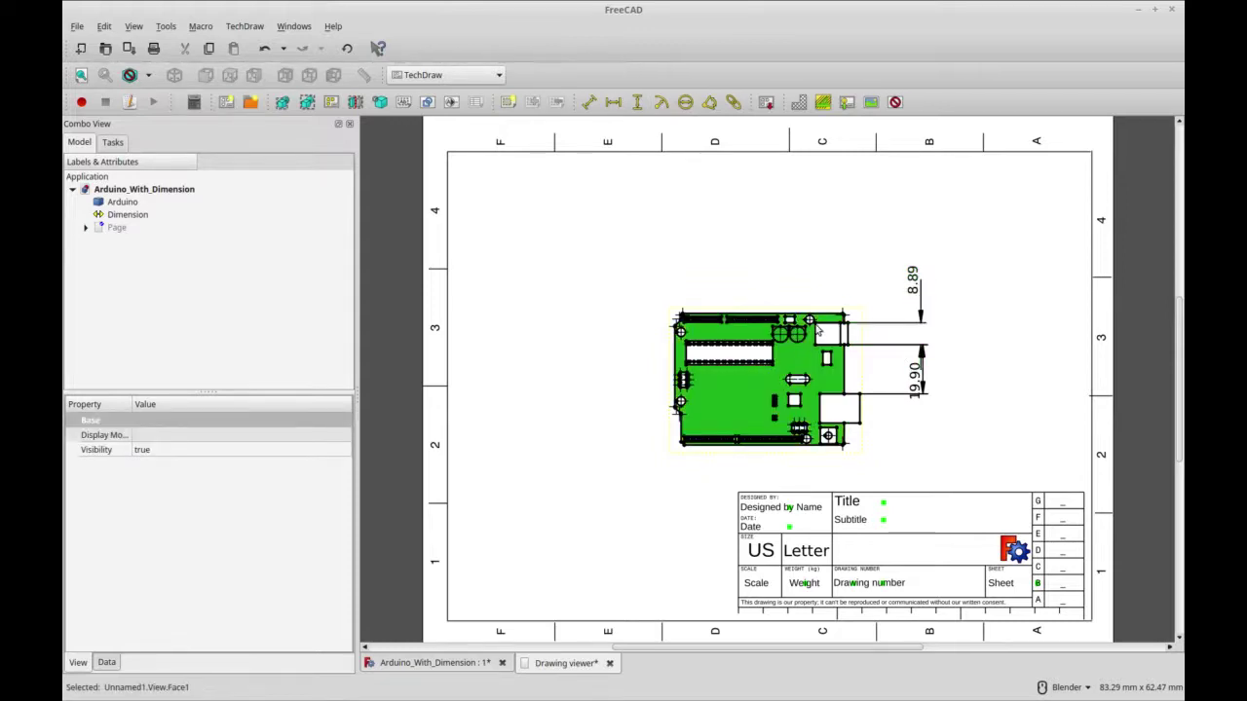
click(811, 323)
click(686, 102)
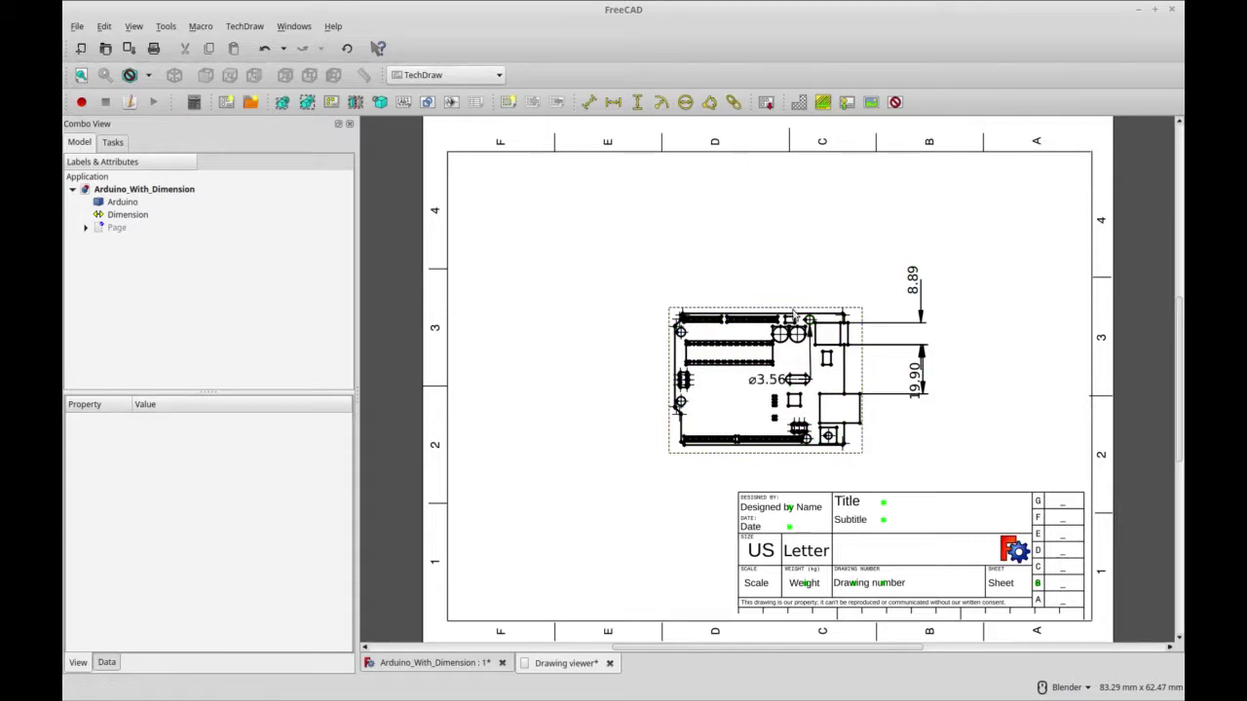
drag(758, 376, 773, 275)
click(551, 289)
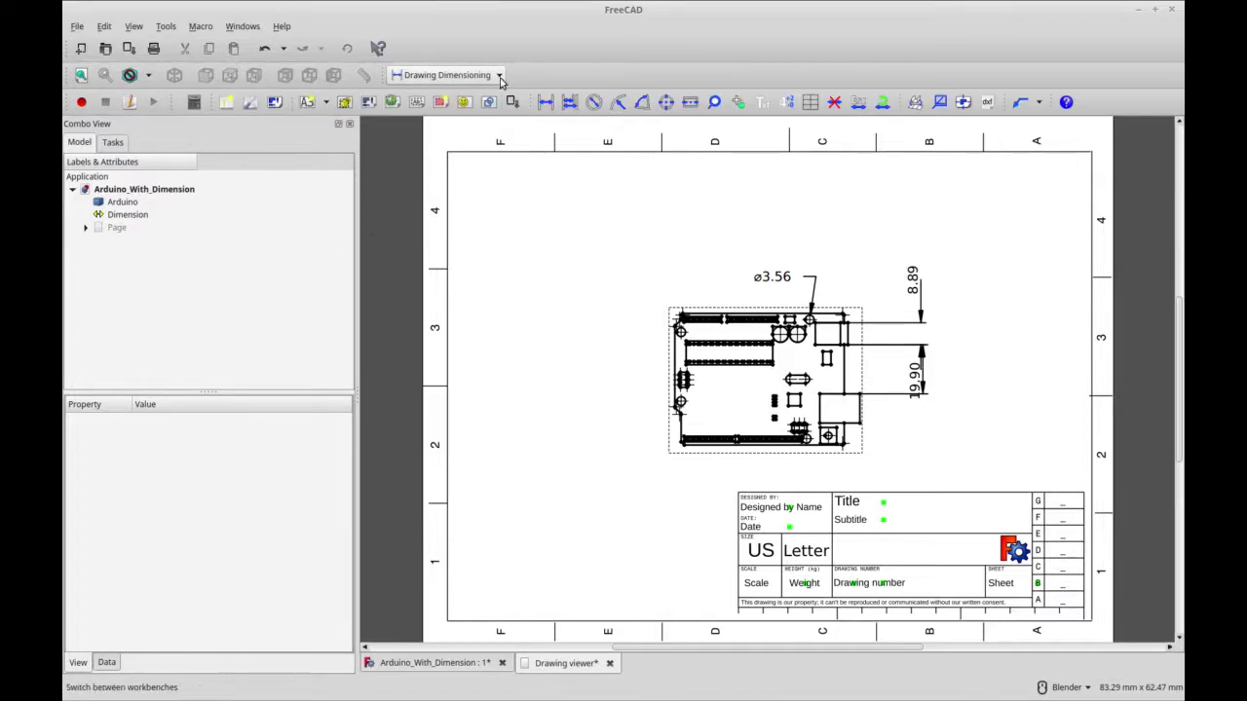
Step: Switch to Drawing Dimensioning, create blank page Page001, and reselect the Arduino model
click(492, 76)
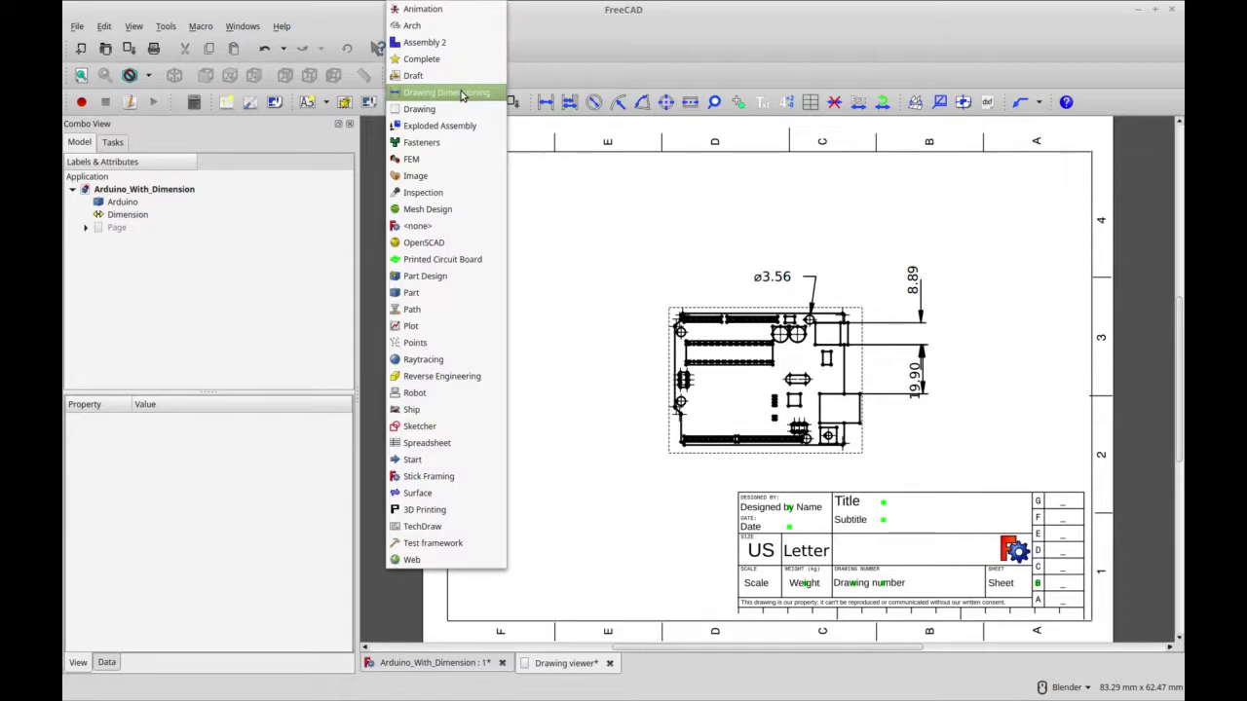
click(454, 95)
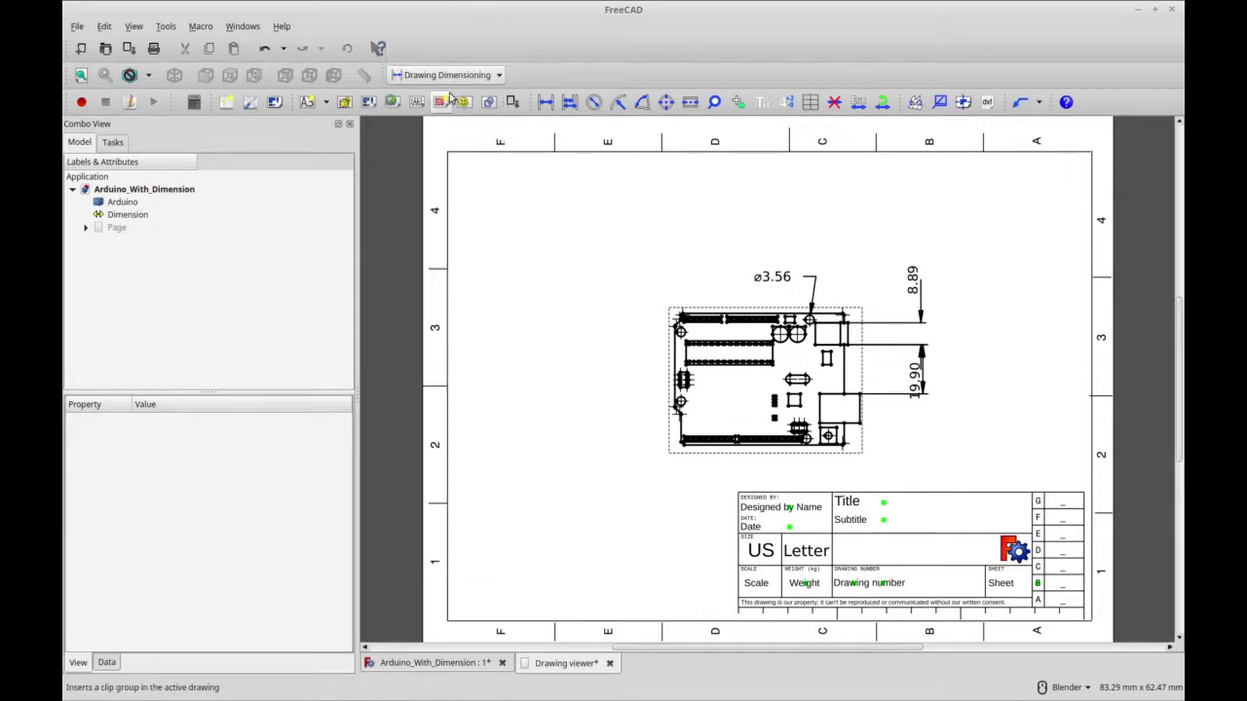
click(121, 202)
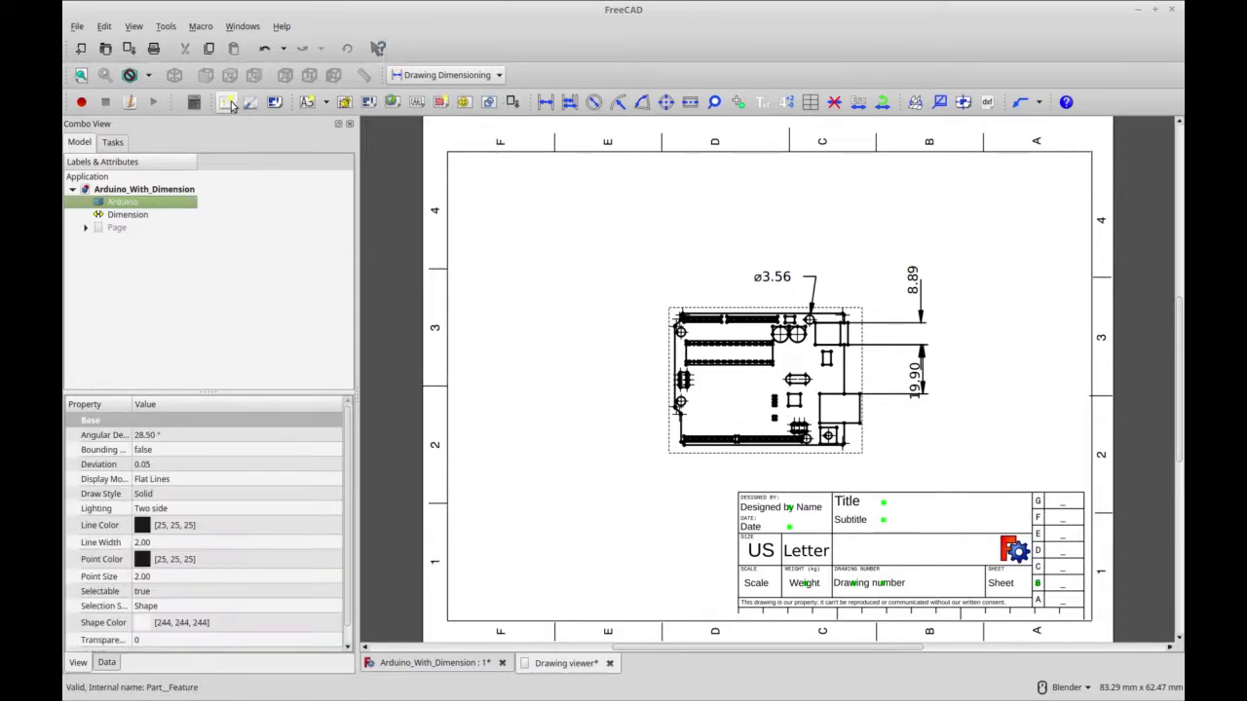
click(227, 102)
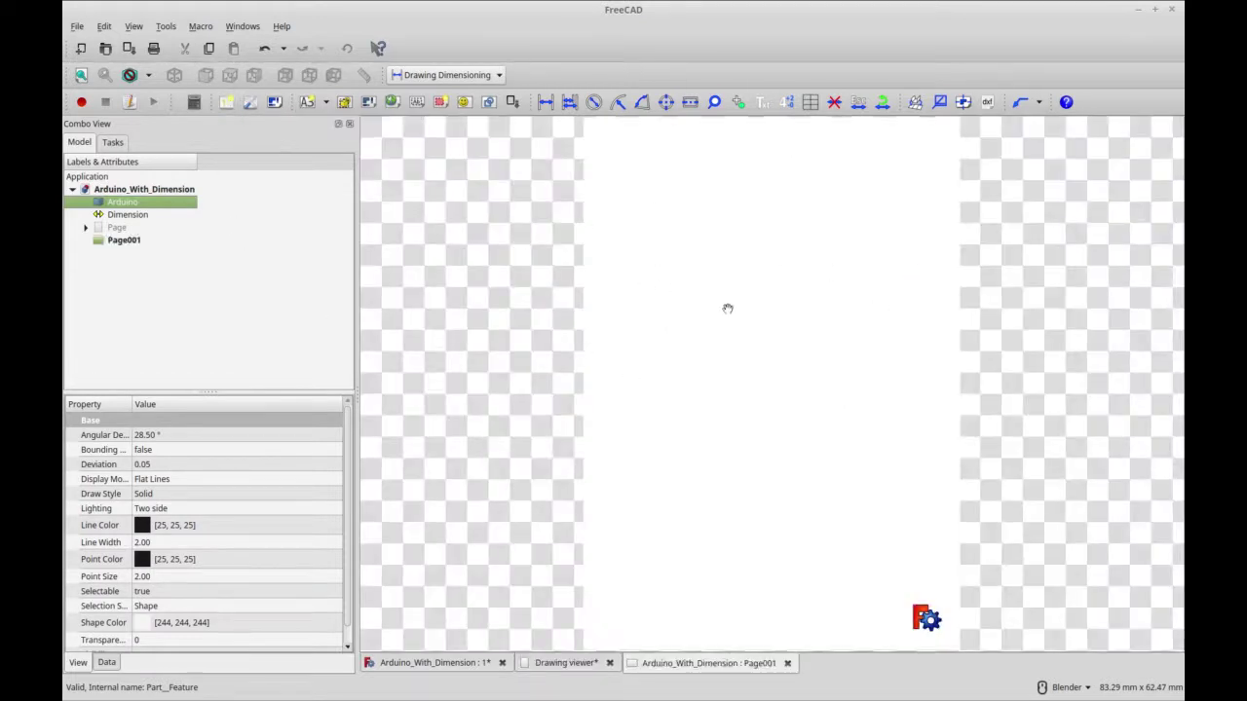
click(97, 241)
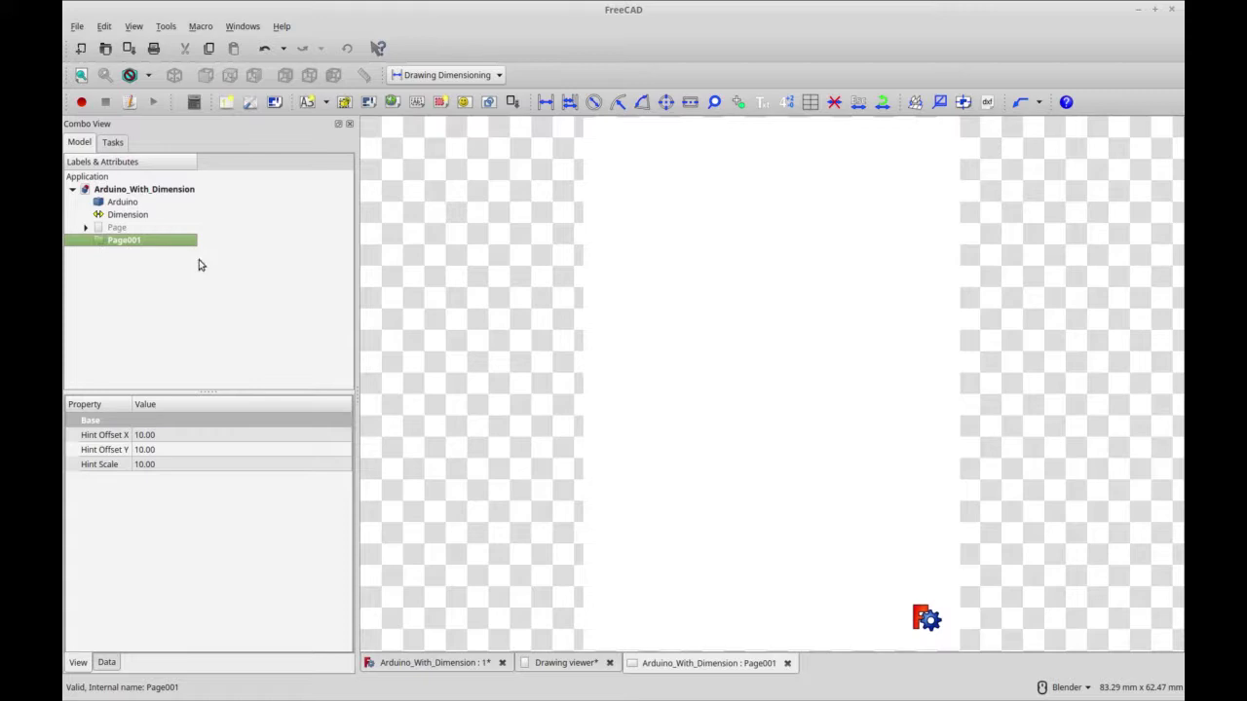
click(155, 205)
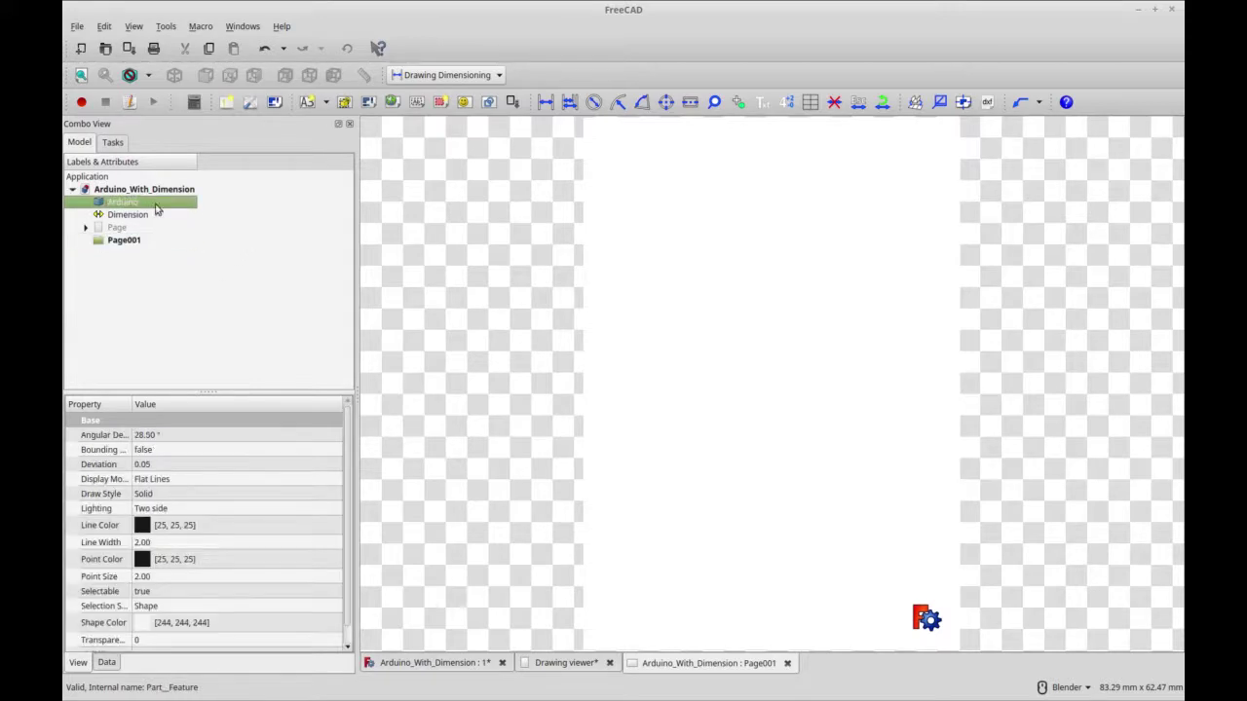
Step: Preview an orthographic projection of the Arduino on Page001, viewed from Z +ve
click(370, 108)
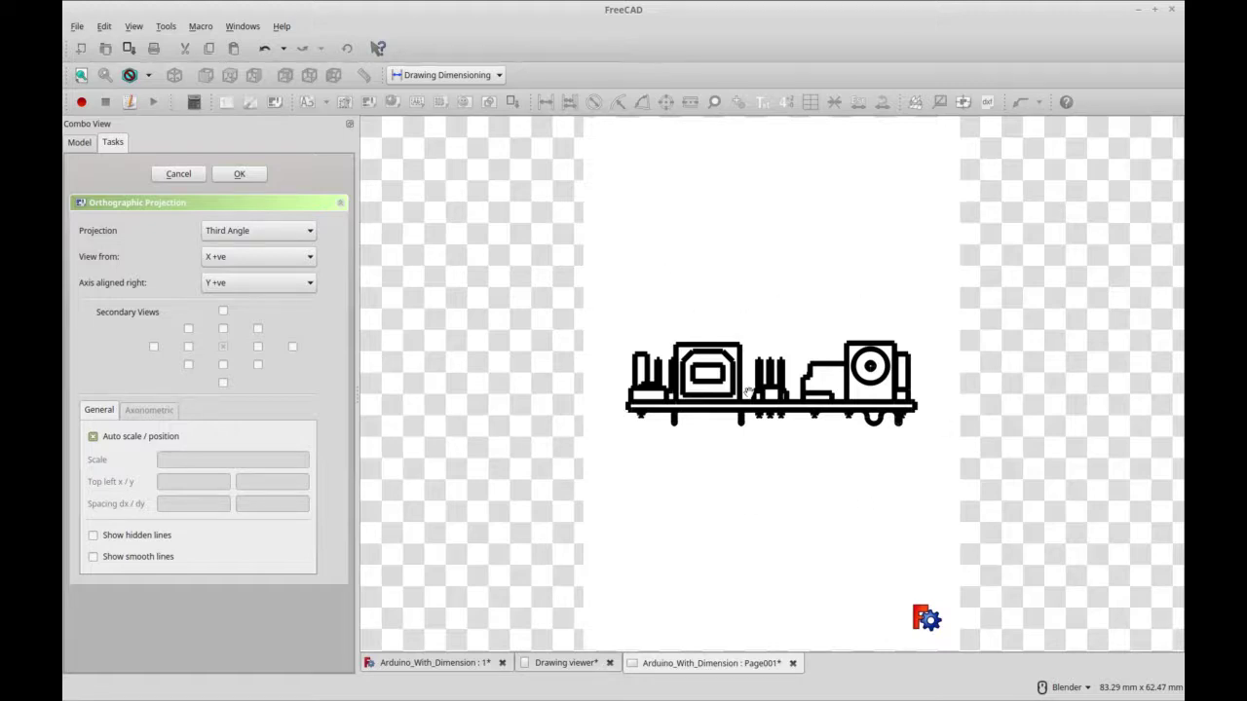
click(435, 664)
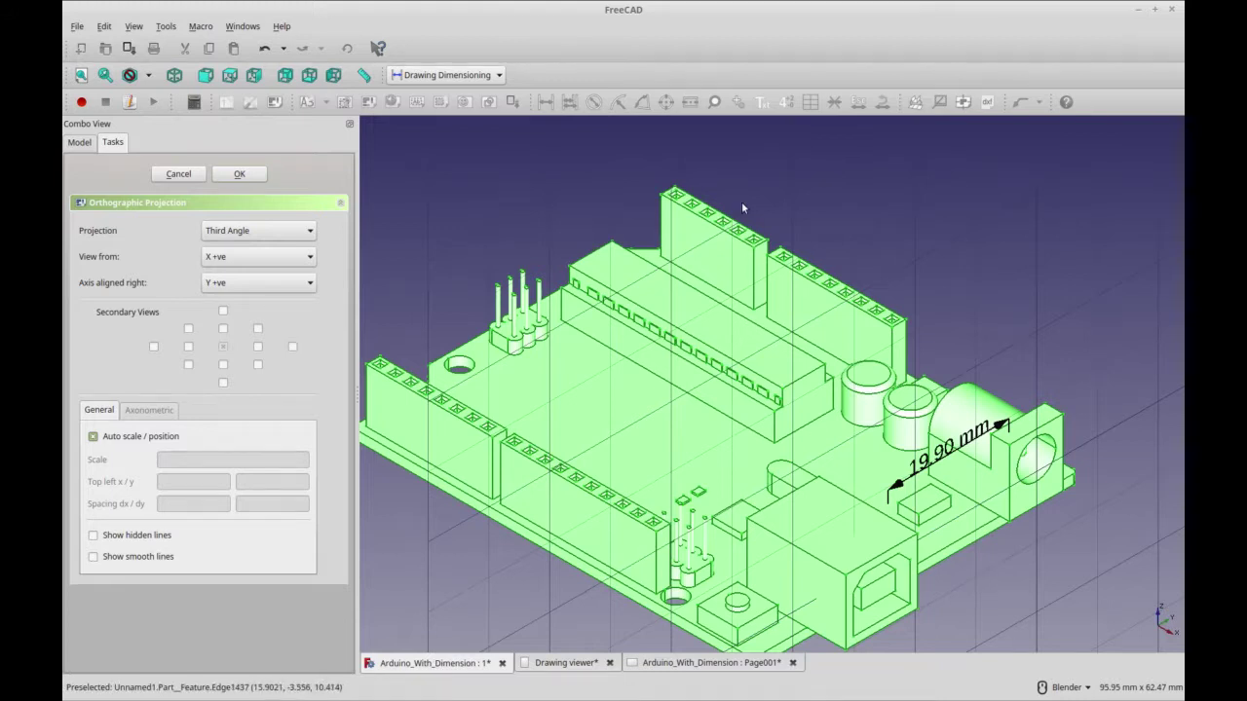
click(709, 663)
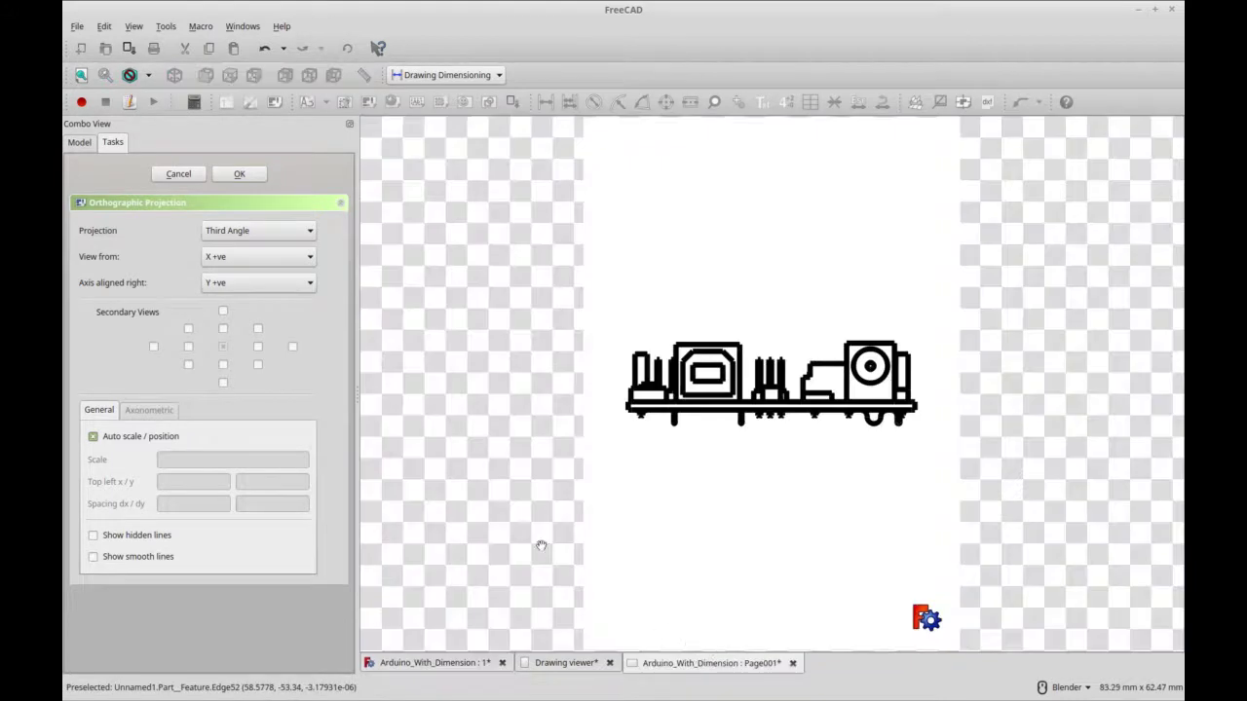
click(303, 260)
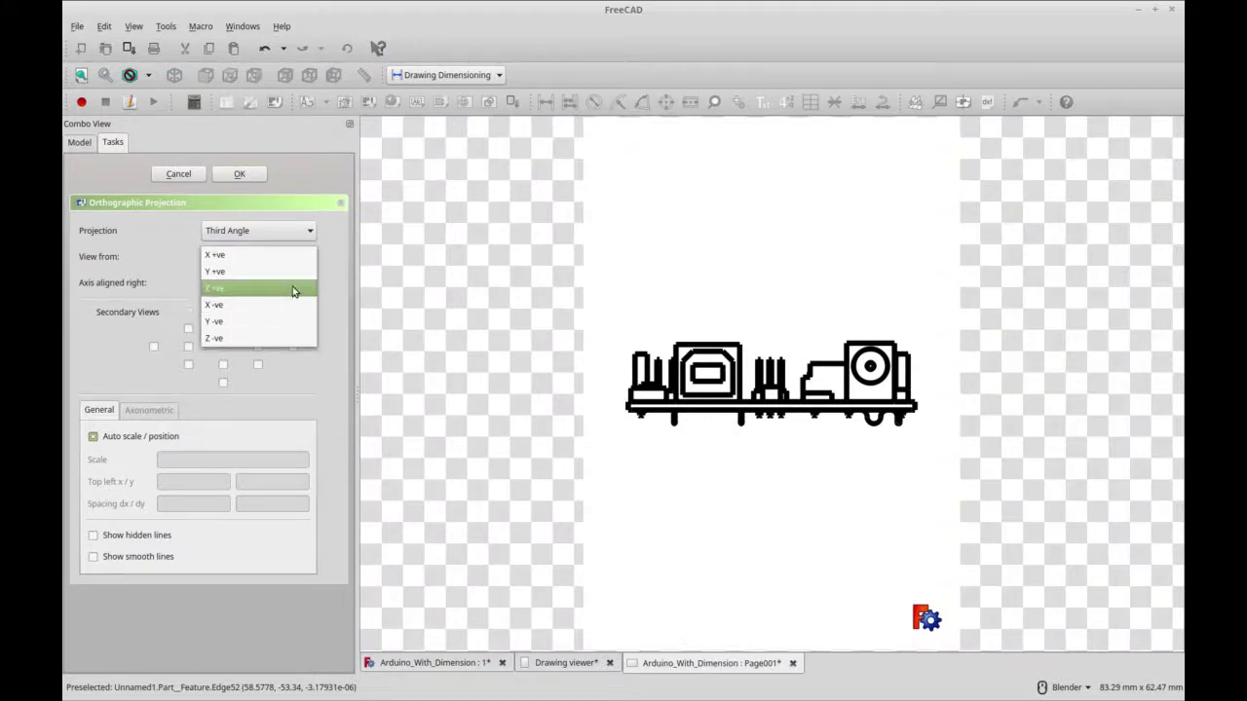
click(292, 291)
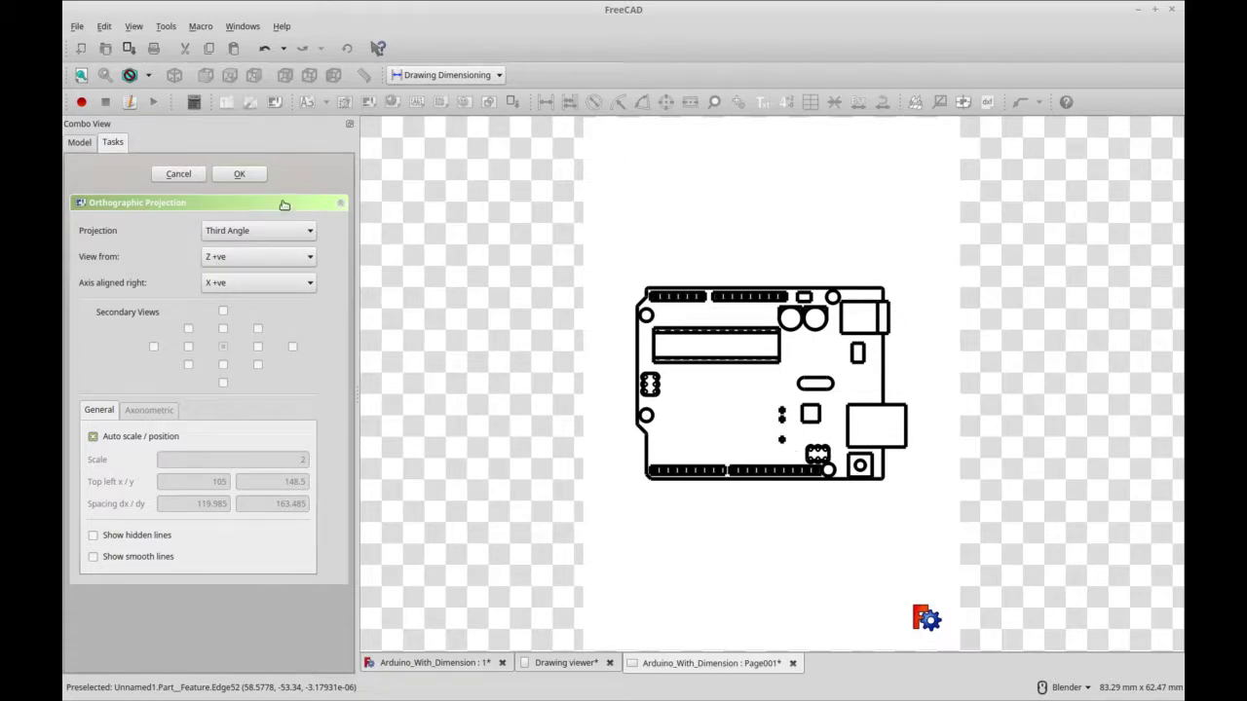
Step: Place the top view and add stacked vertical linear dimensions, about 19.90 and 8.89, along its right edge
click(240, 175)
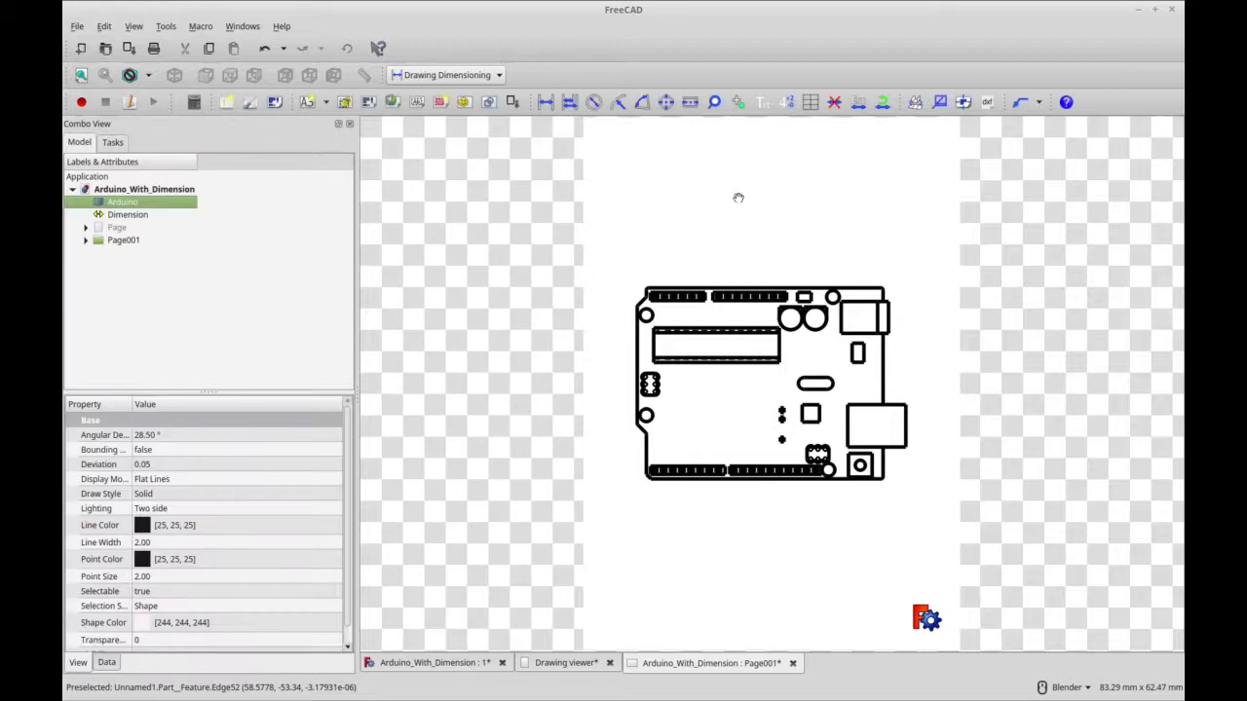
click(537, 103)
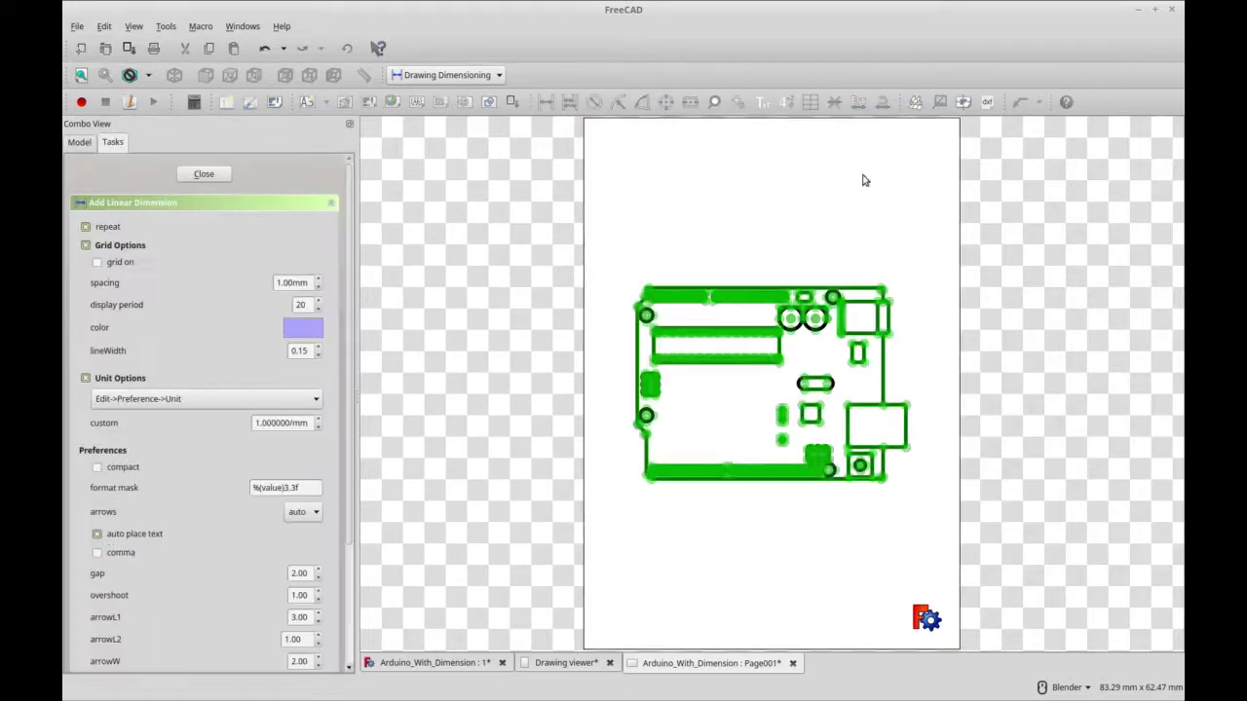
click(883, 353)
click(934, 369)
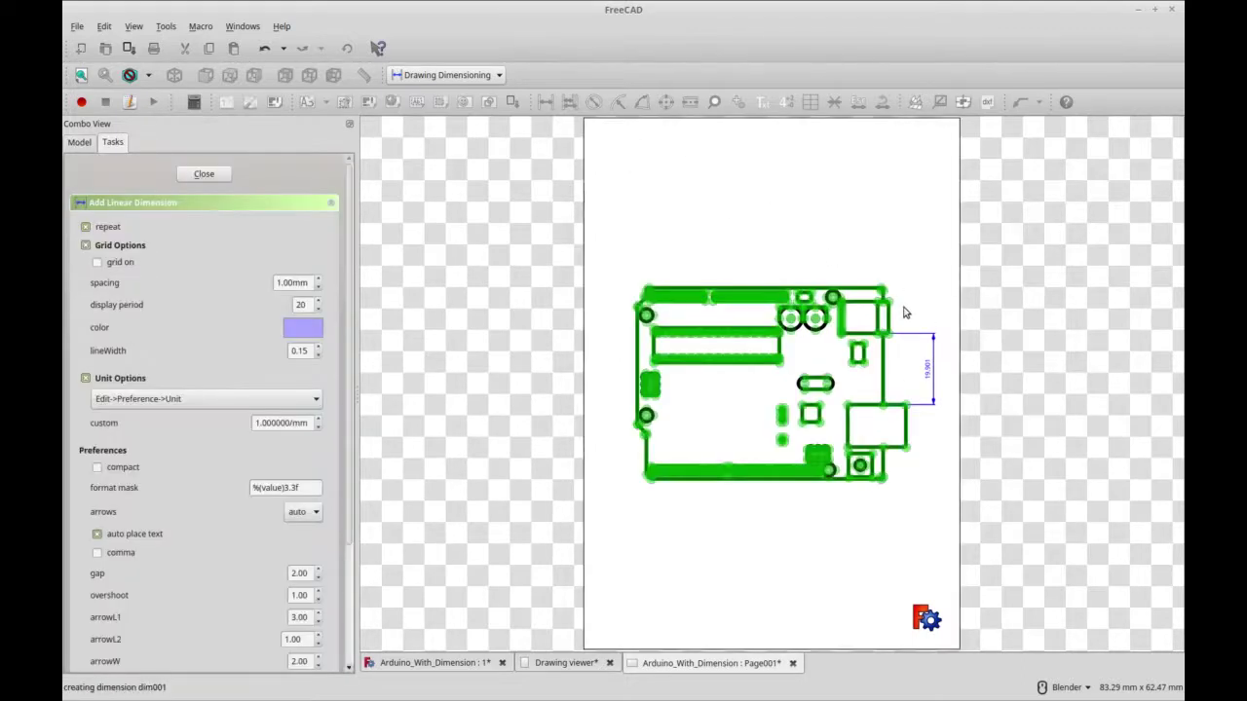
click(886, 294)
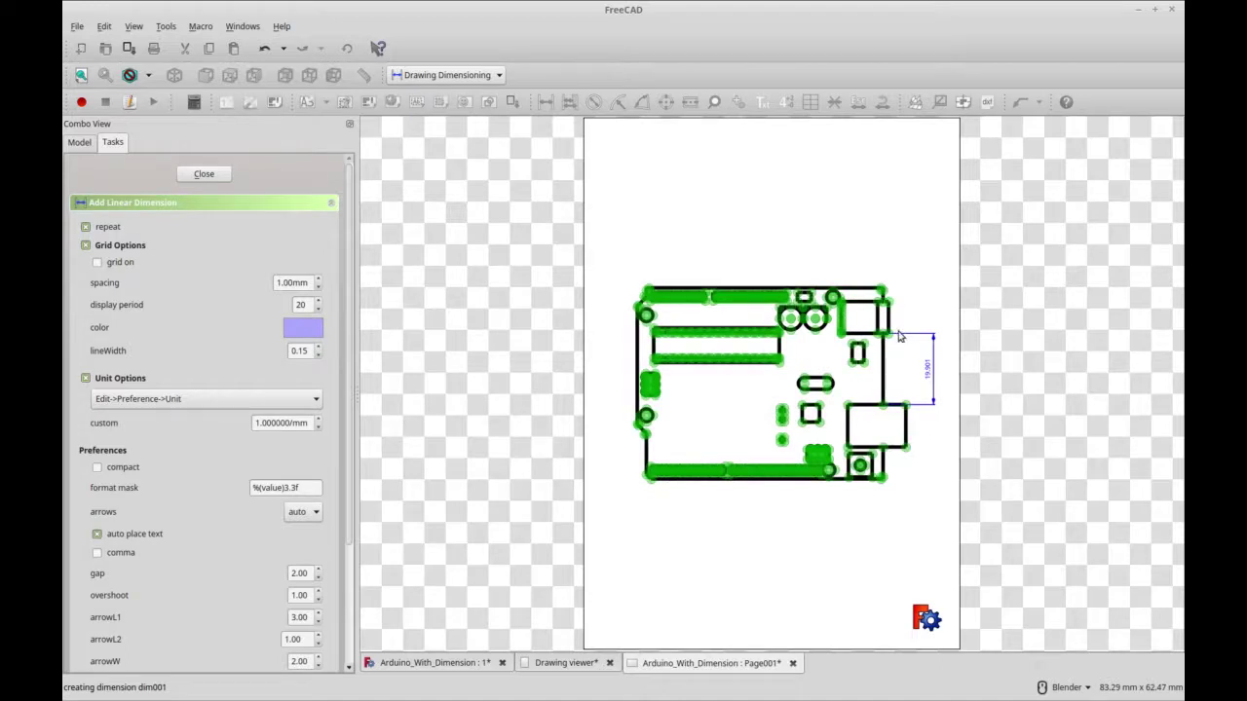
click(896, 339)
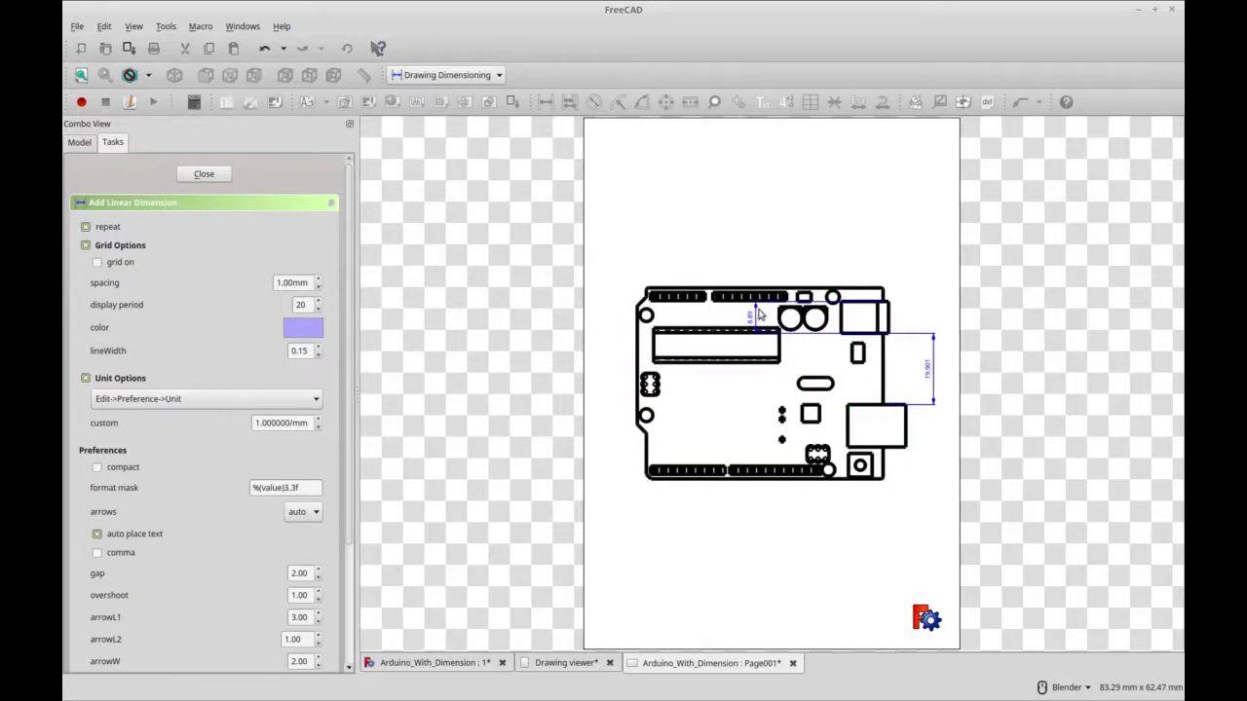
click(914, 318)
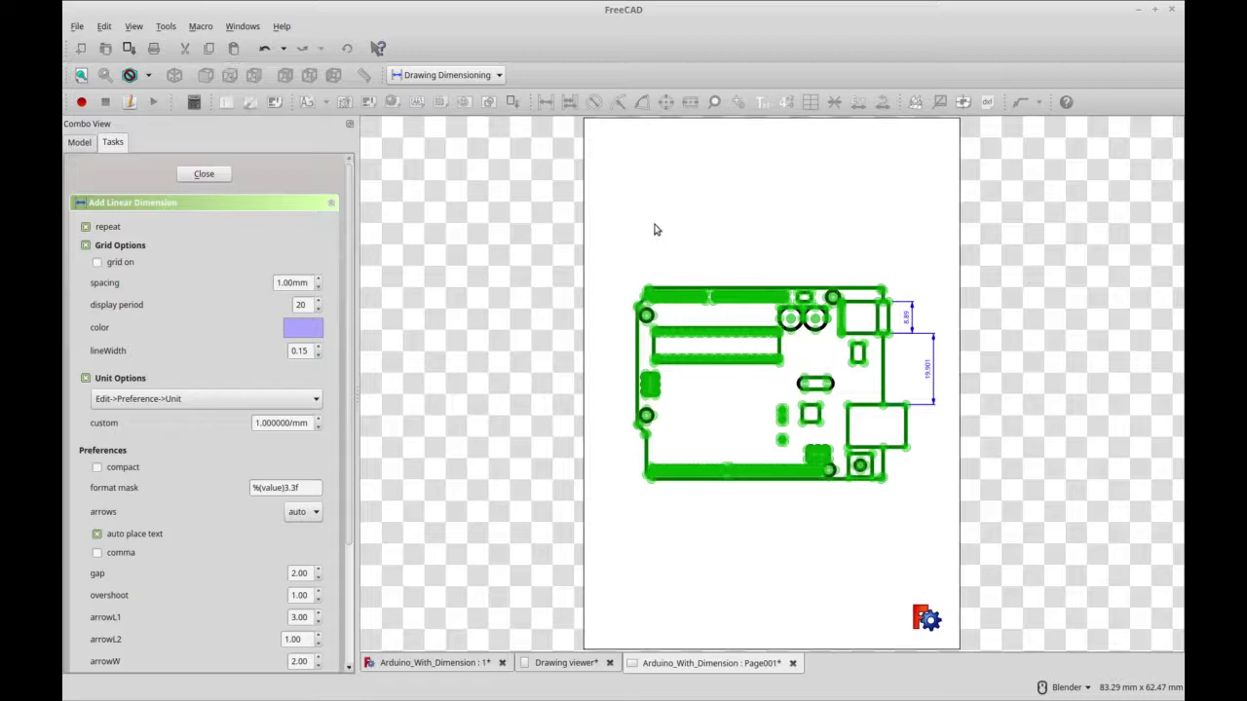
Step: Close the linear dimension task and pan the 3D Arduino model toward the upper right
click(434, 663)
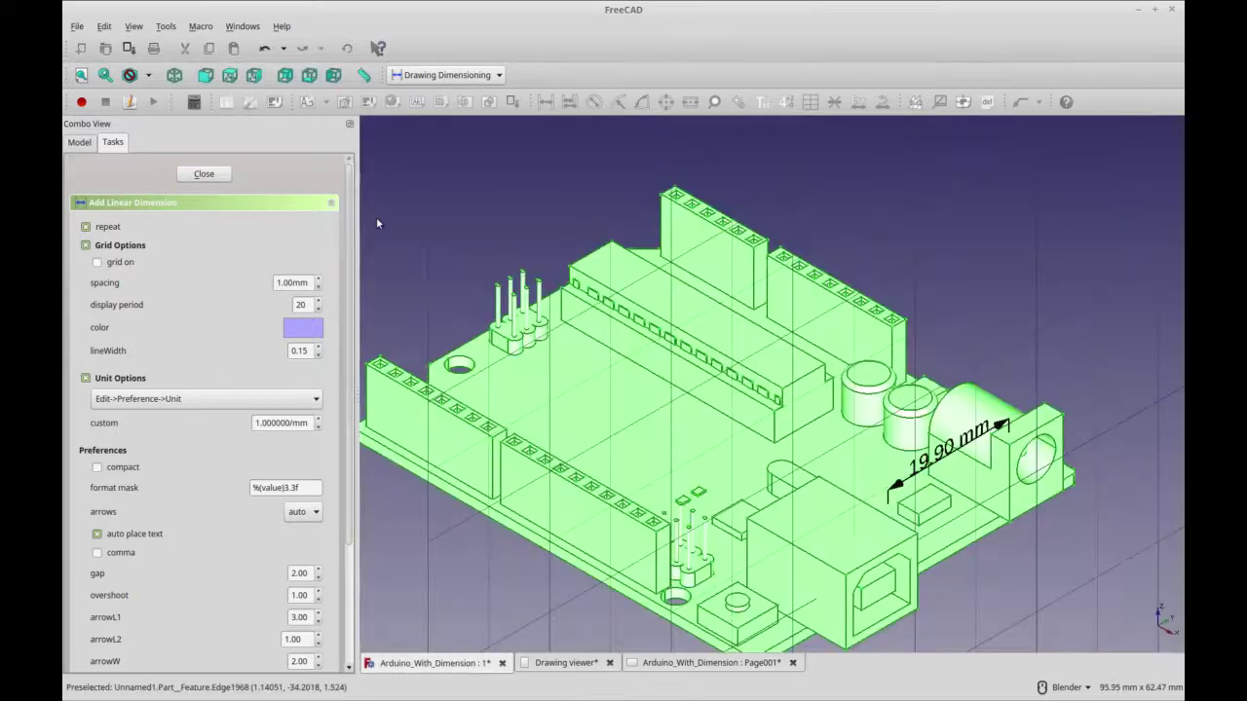
click(464, 216)
click(227, 177)
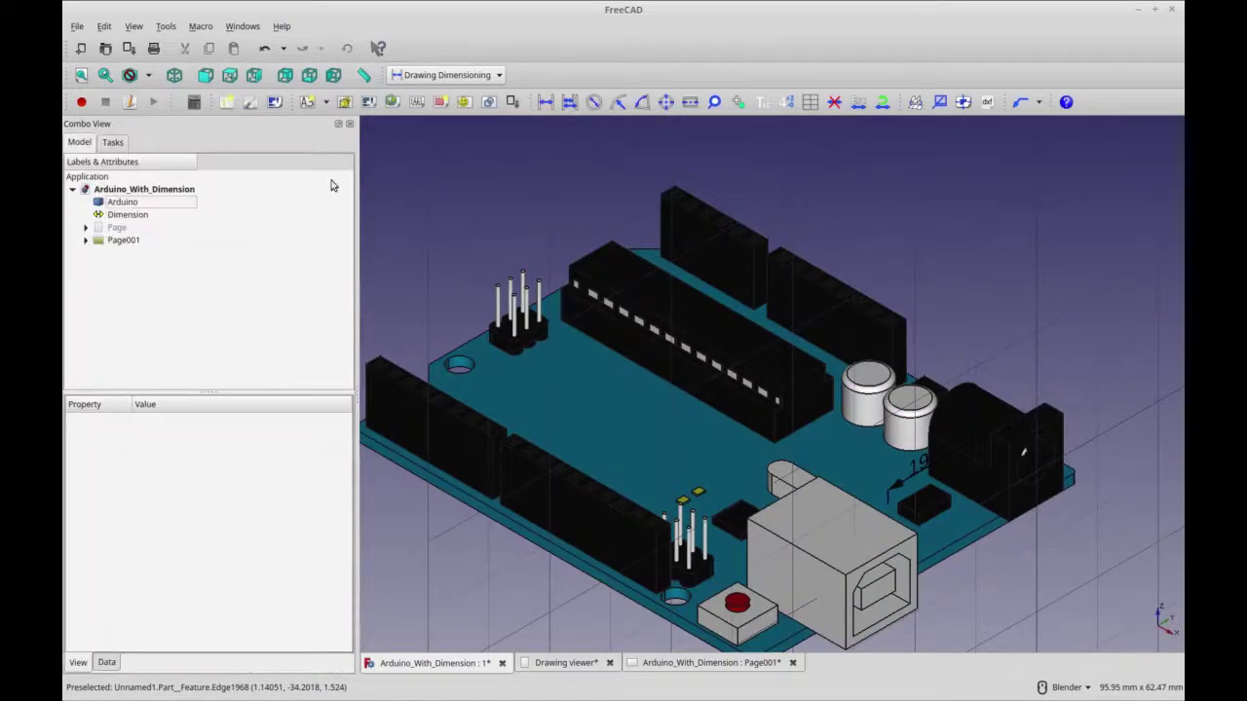
shift+middle_drag(496, 238, 533, 191)
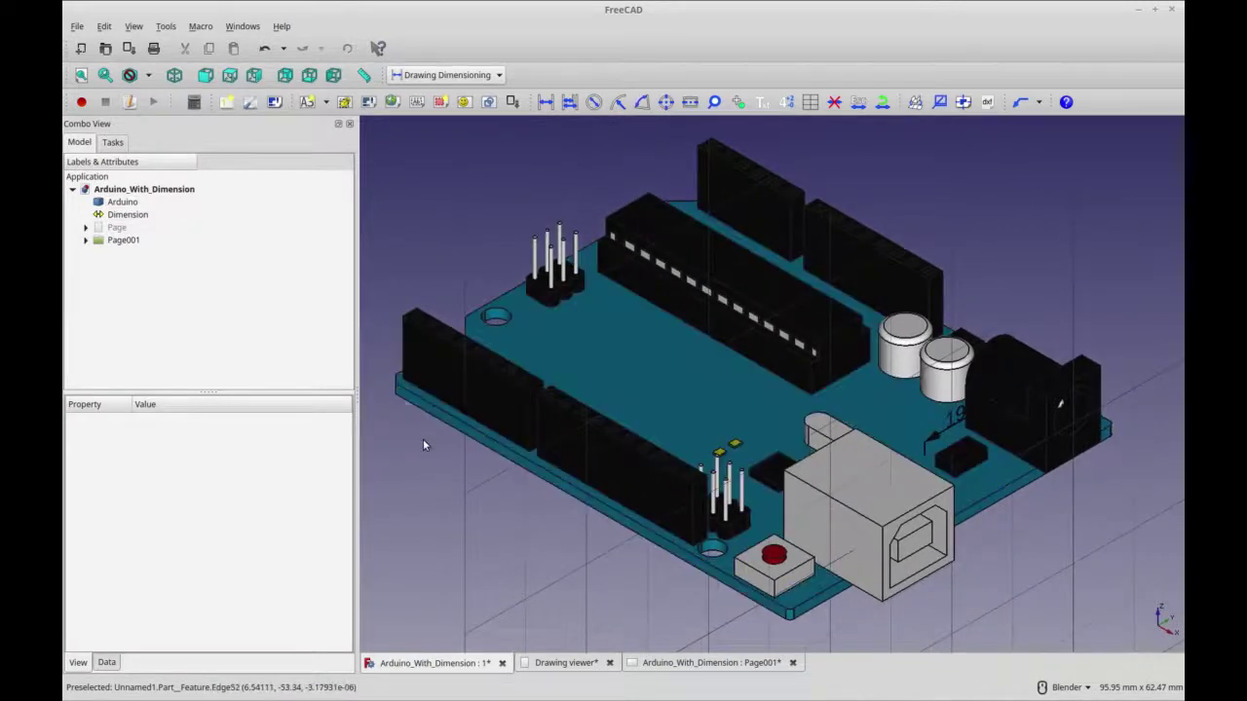